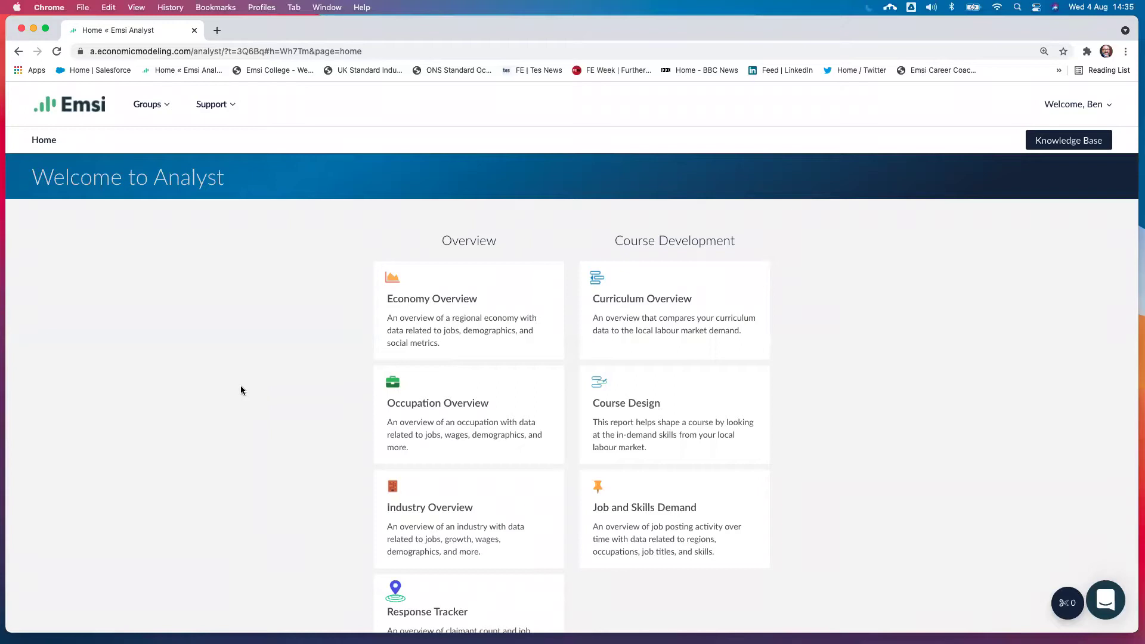
# Step: Open the saved SCR region group and view the local authorities it contains
pyautogui.click(170, 106)
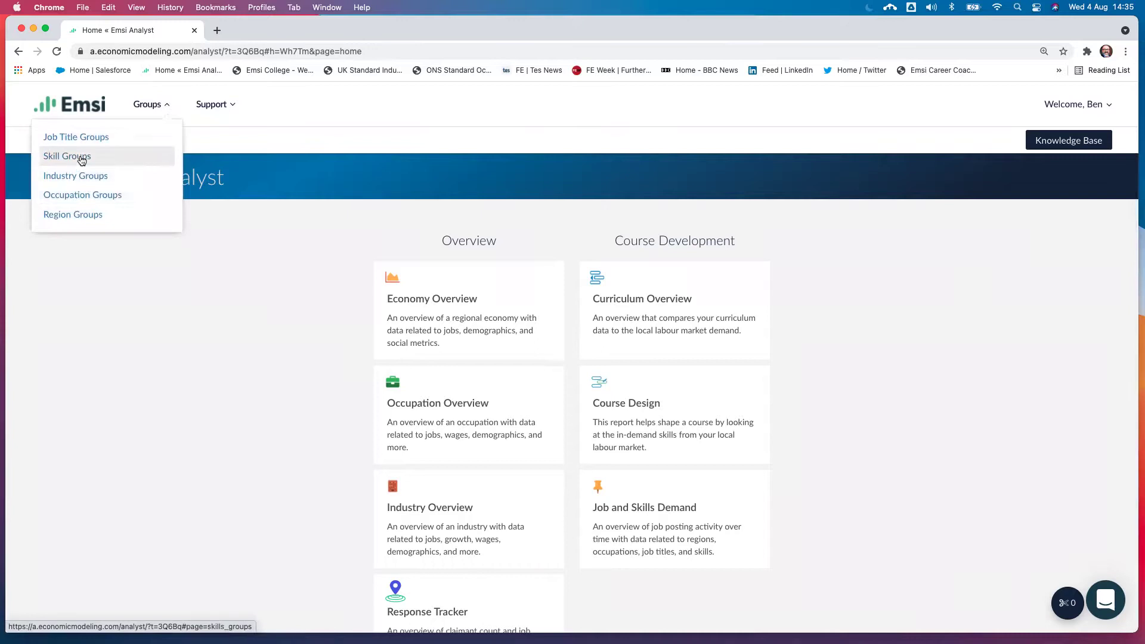
pyautogui.click(300, 136)
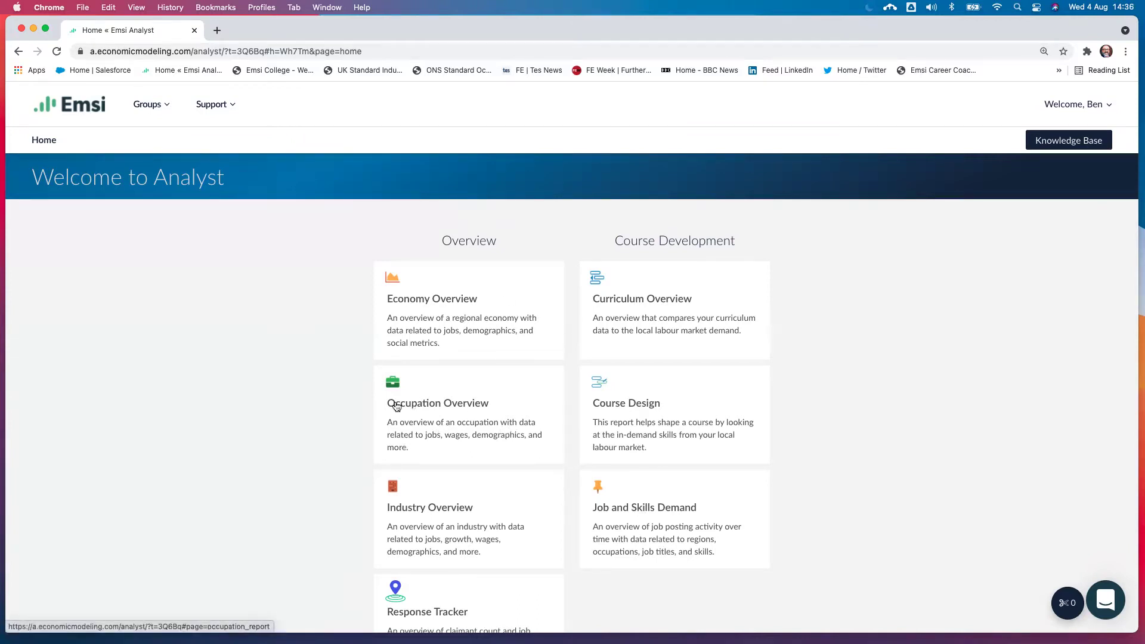
pyautogui.click(163, 106)
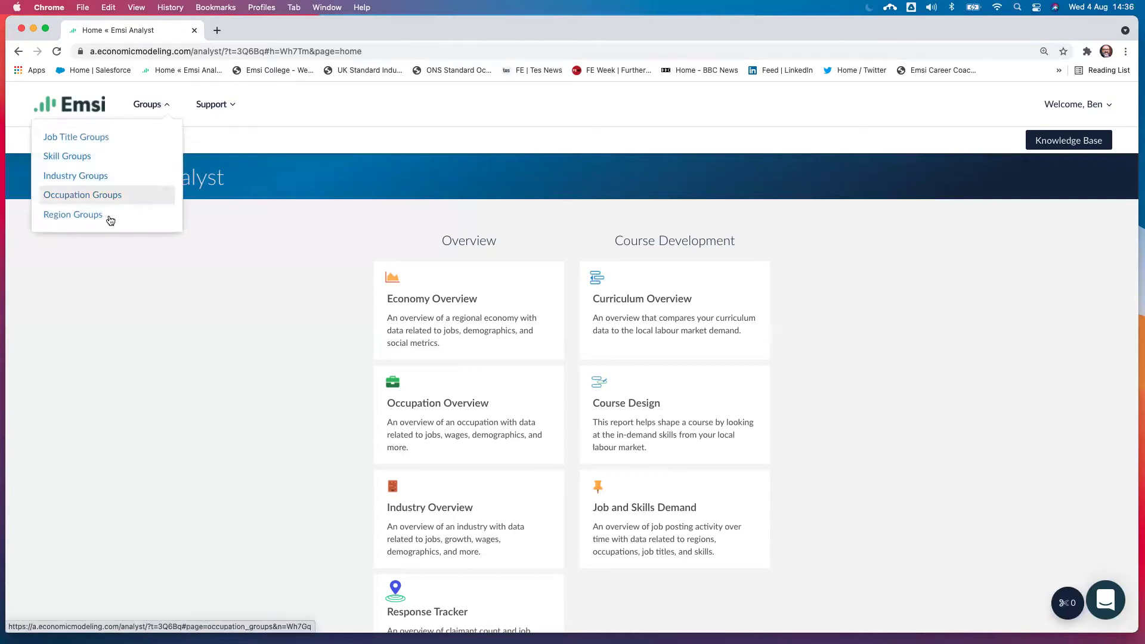
pyautogui.click(84, 218)
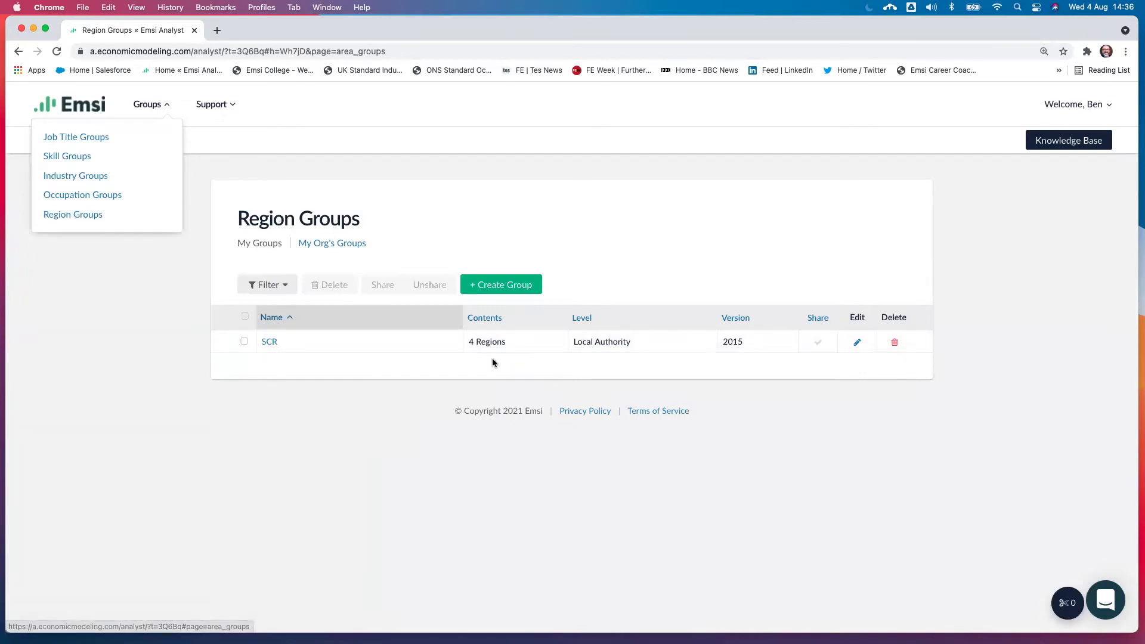
pyautogui.click(270, 345)
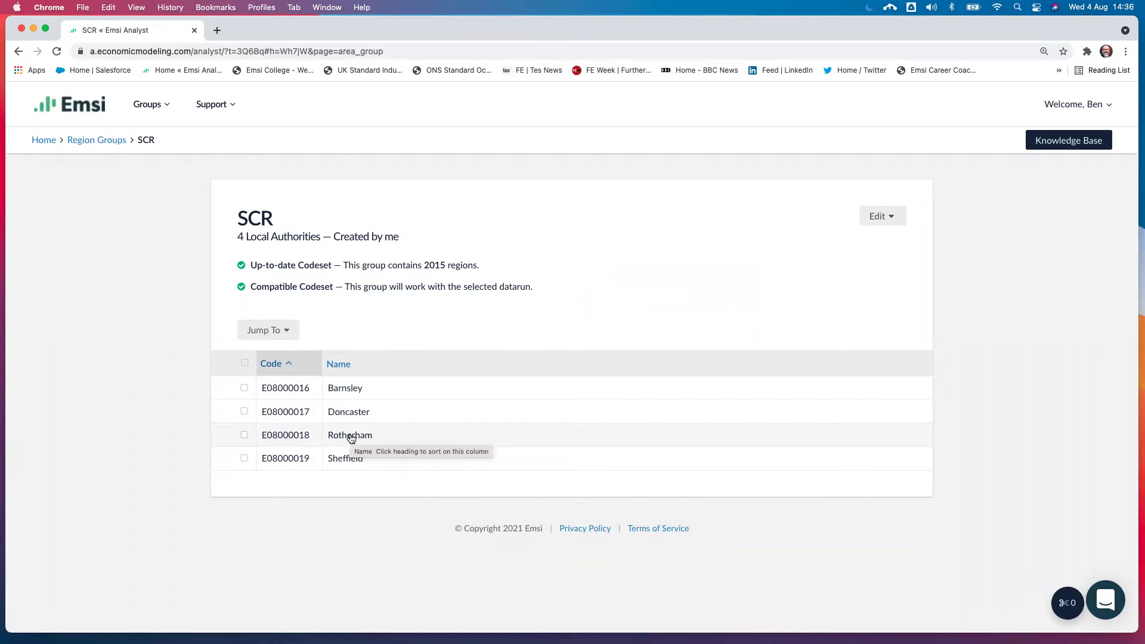
# Step: Create a region group named "Test group" containing Hartlepool, Middlesbrough, Redcar and Cleveland, and Stockton-on-Tees
pyautogui.click(95, 143)
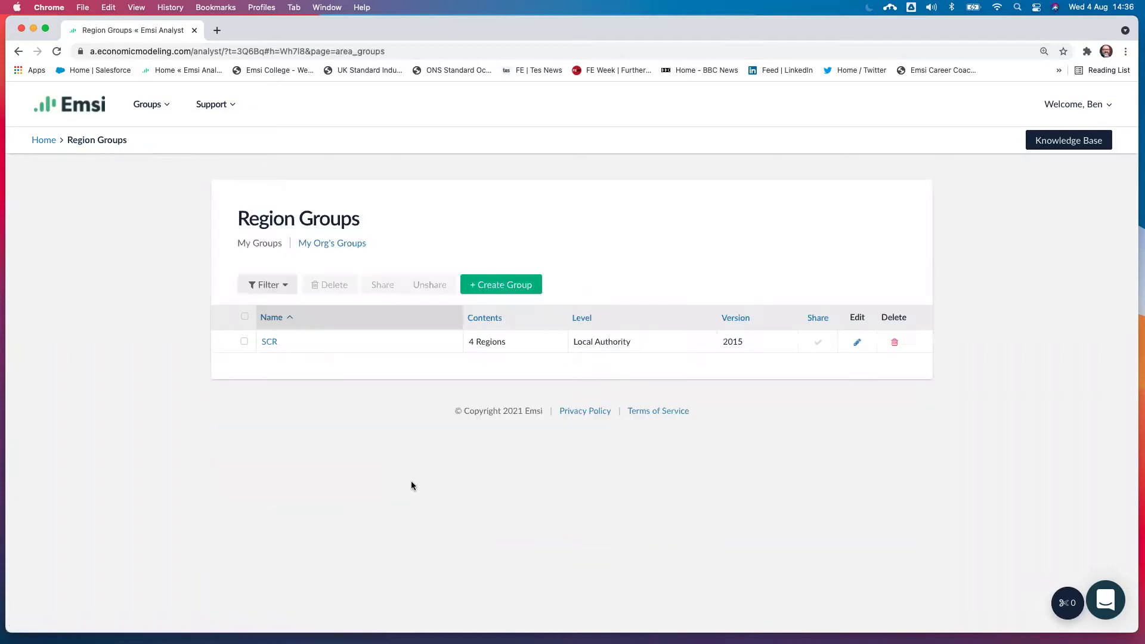
pyautogui.click(499, 286)
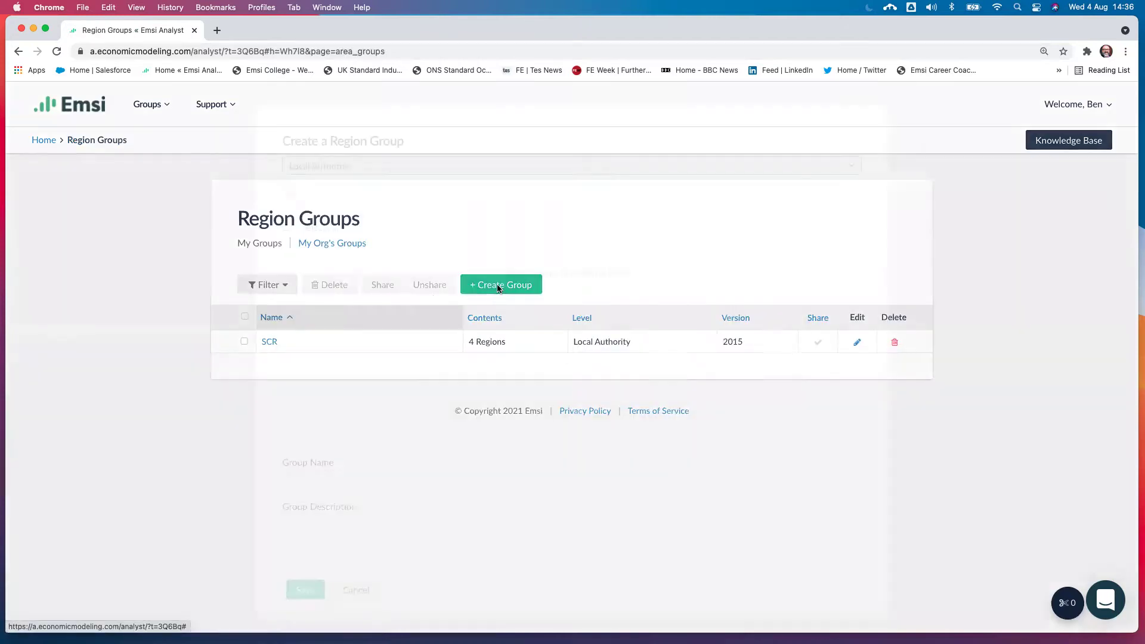
pyautogui.click(333, 193)
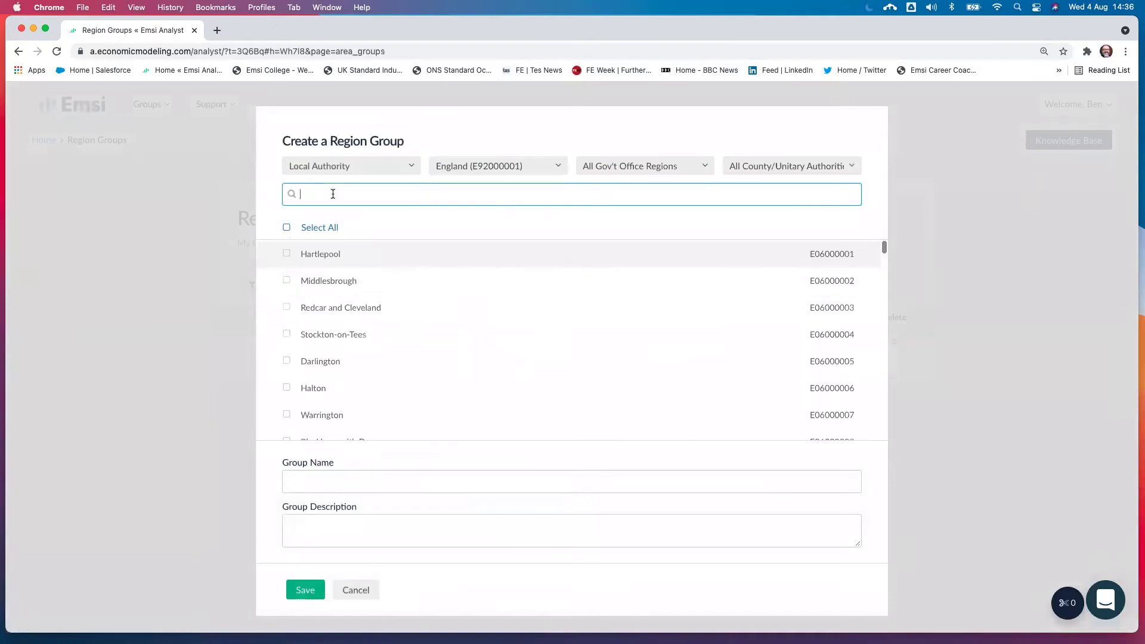
pyautogui.click(286, 254)
pyautogui.click(283, 287)
pyautogui.click(282, 310)
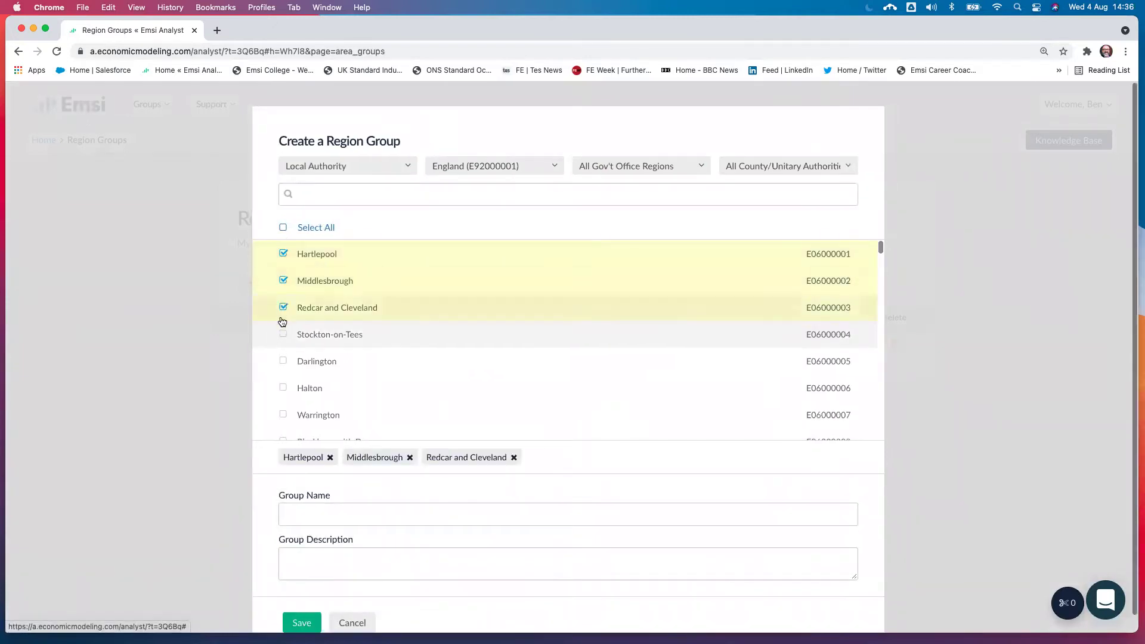
pyautogui.click(283, 335)
pyautogui.click(314, 512)
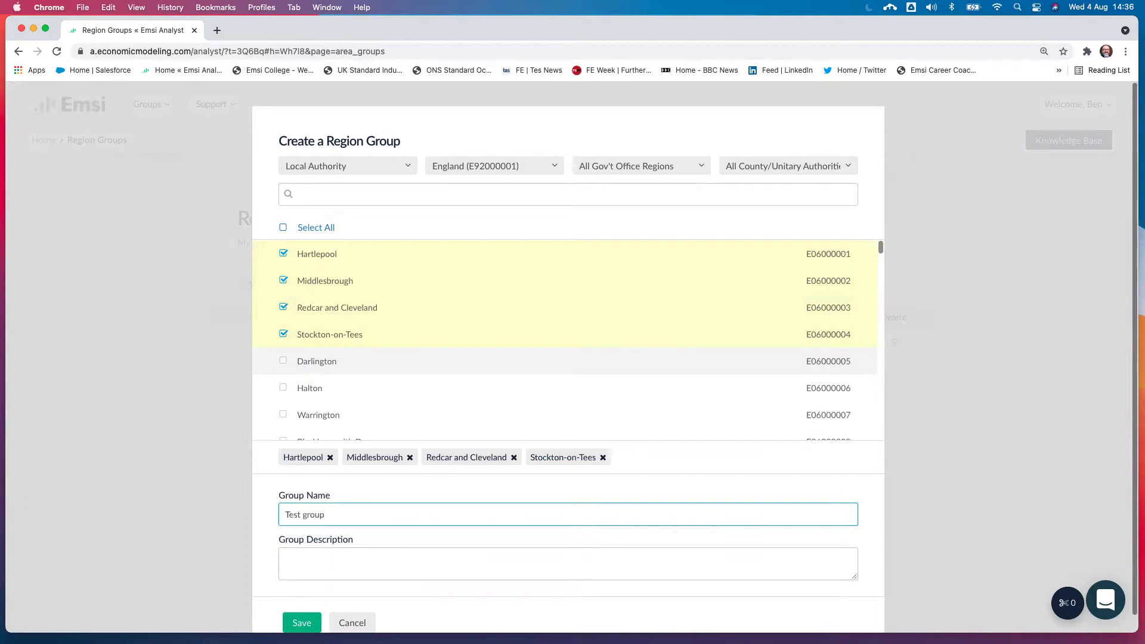
pyautogui.click(305, 623)
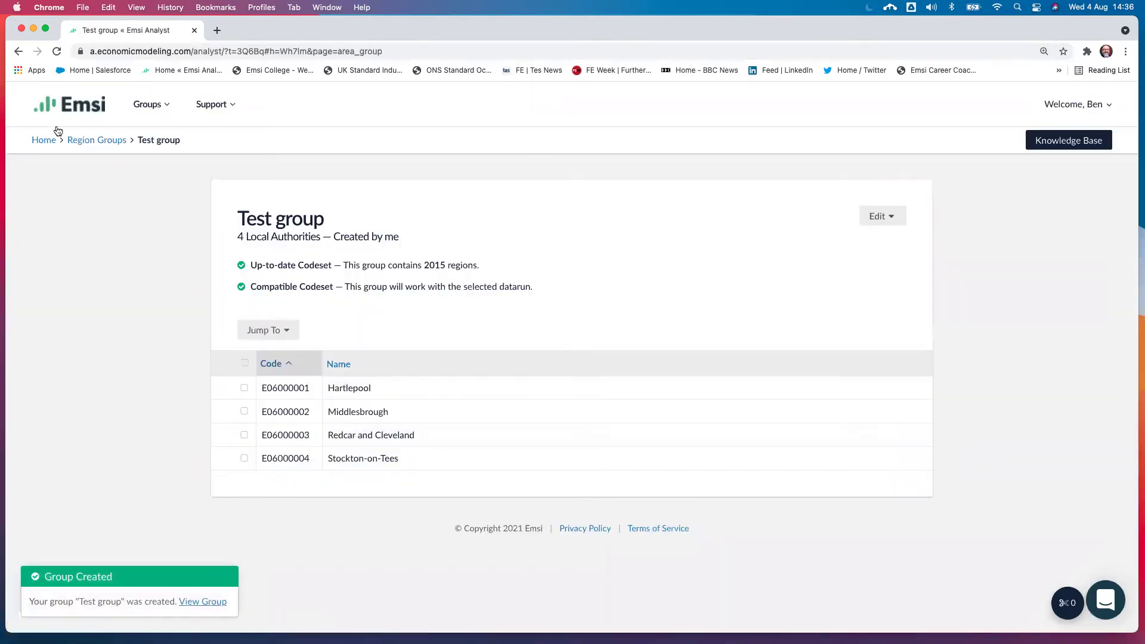
# Step: Run the Economy Overview report for all local authorities in the SCR region group and skim its contents
pyautogui.click(94, 140)
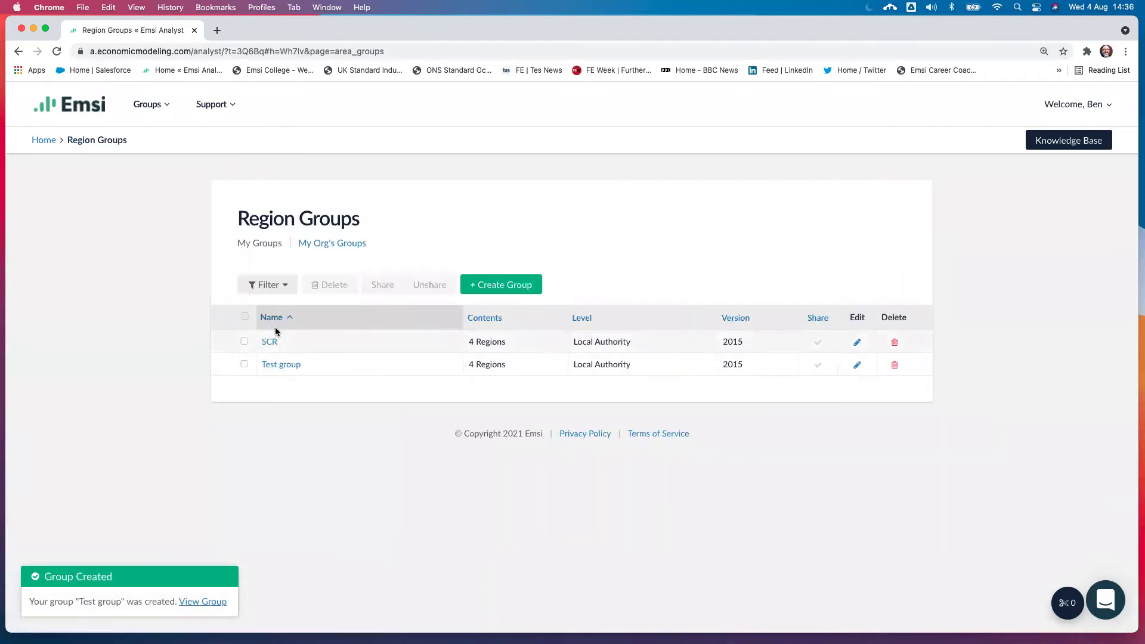
pyautogui.click(273, 343)
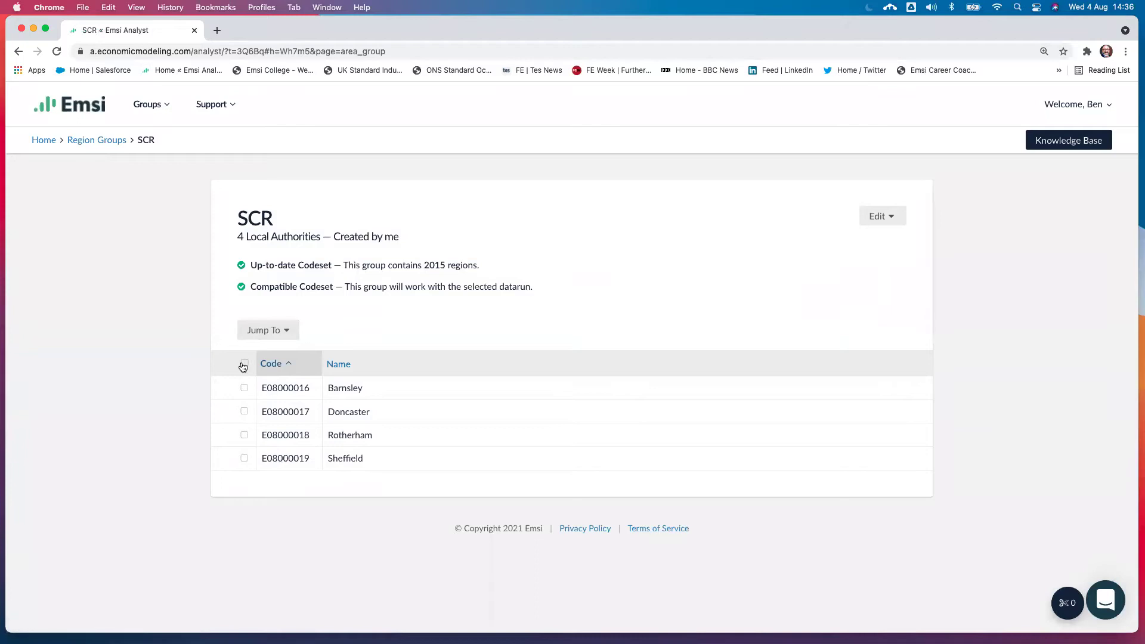
pyautogui.click(245, 363)
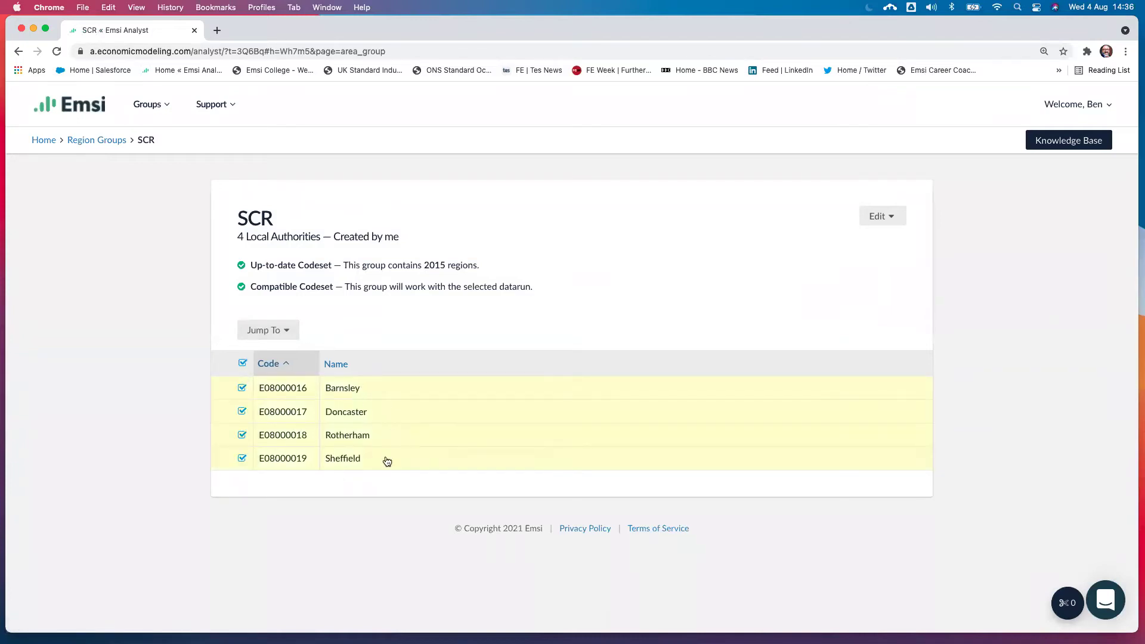
pyautogui.click(282, 331)
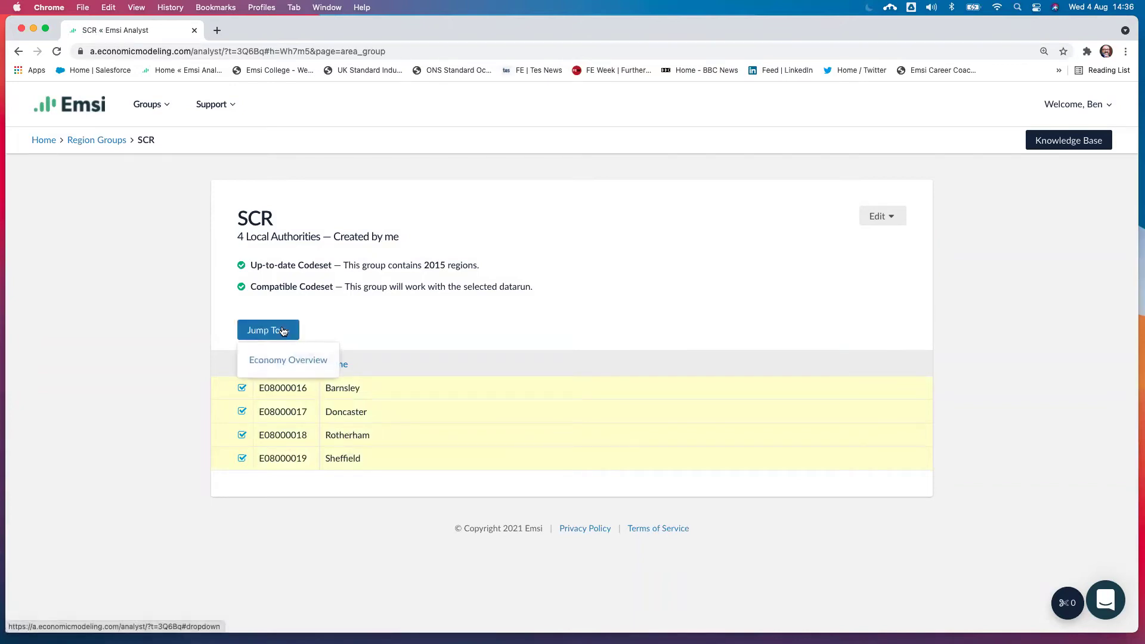
pyautogui.click(287, 361)
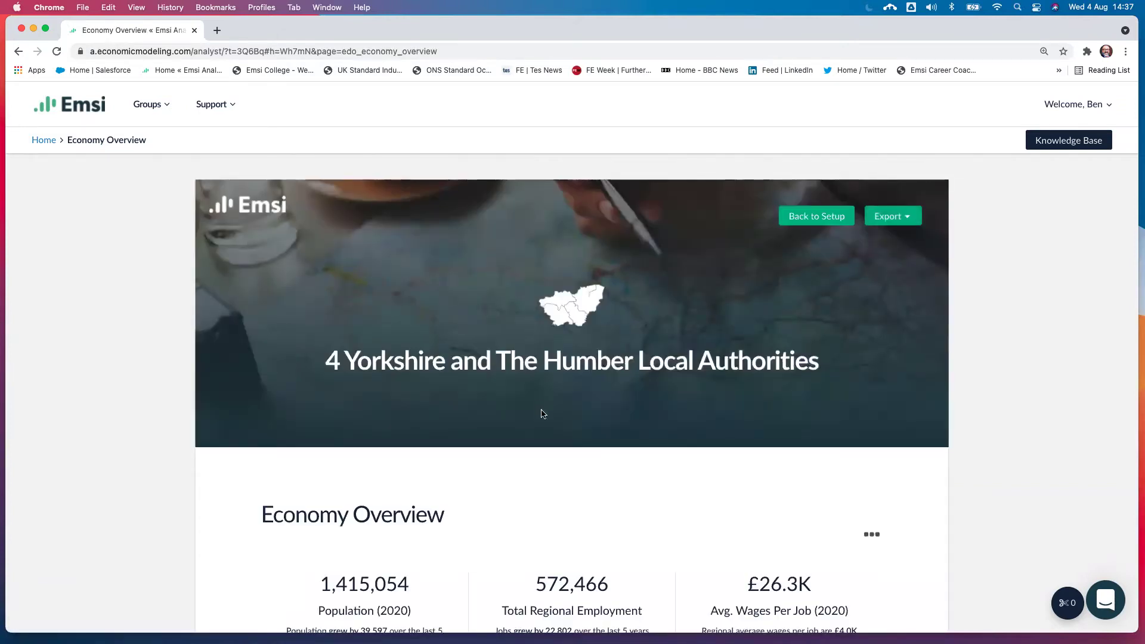
pyautogui.scroll(-5, 542, 413)
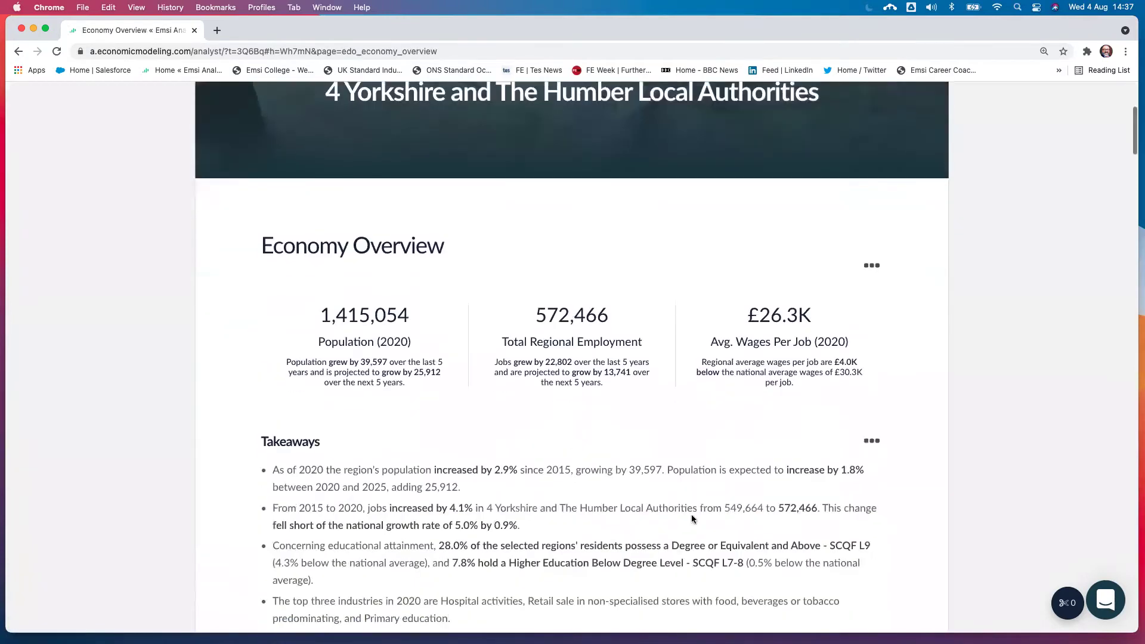
pyautogui.scroll(5, 692, 514)
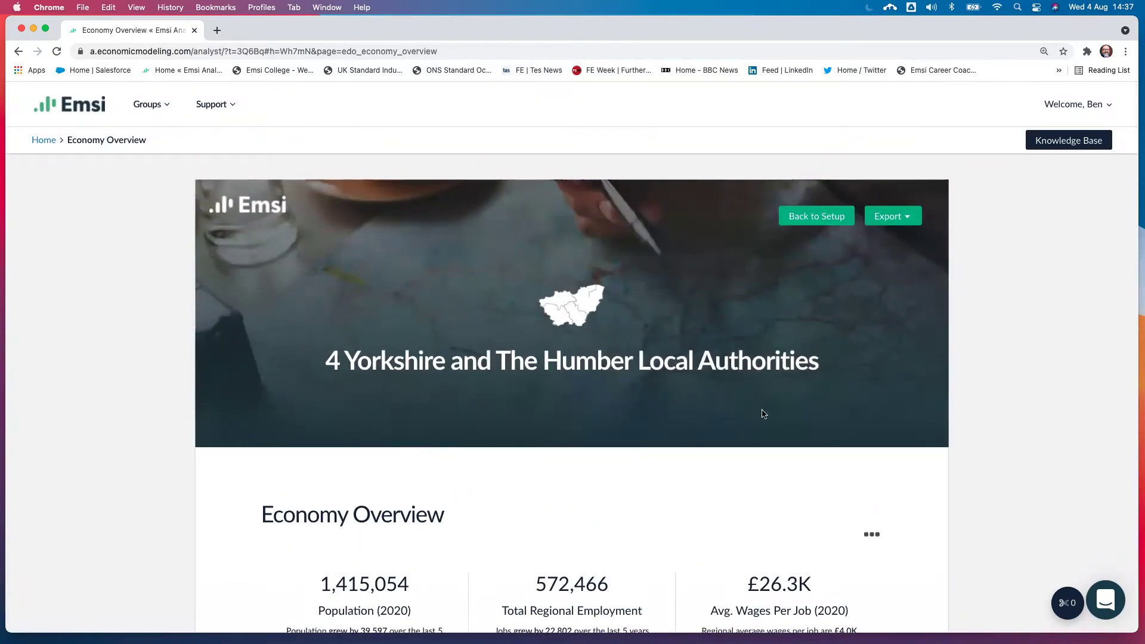
pyautogui.scroll(-12, 739, 364)
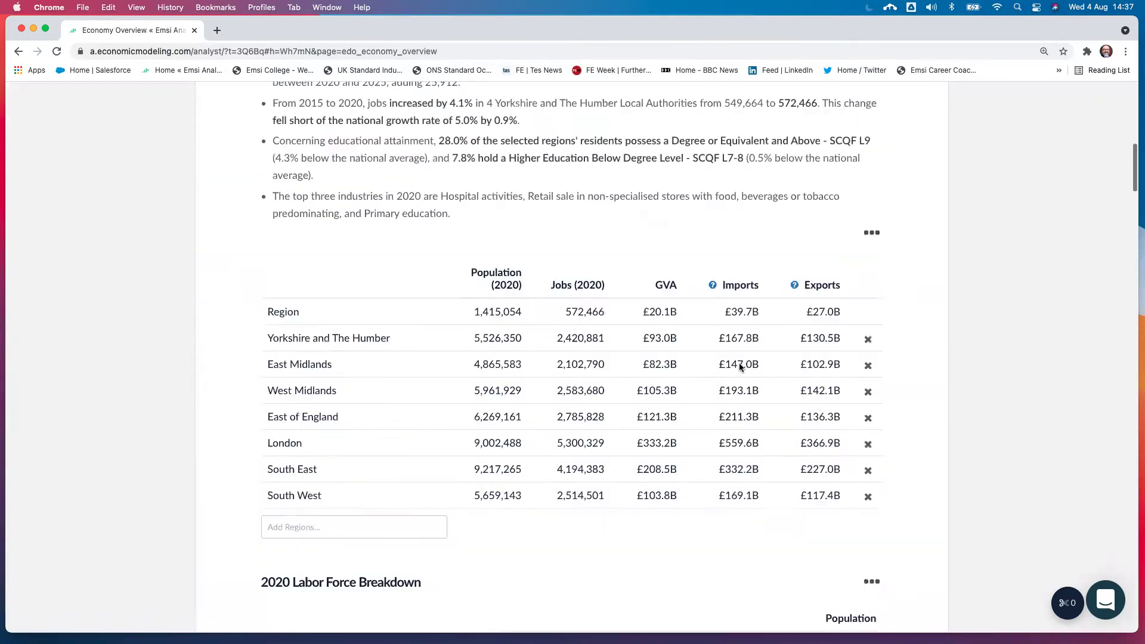
pyautogui.scroll(3, 739, 364)
pyautogui.scroll(10, 739, 362)
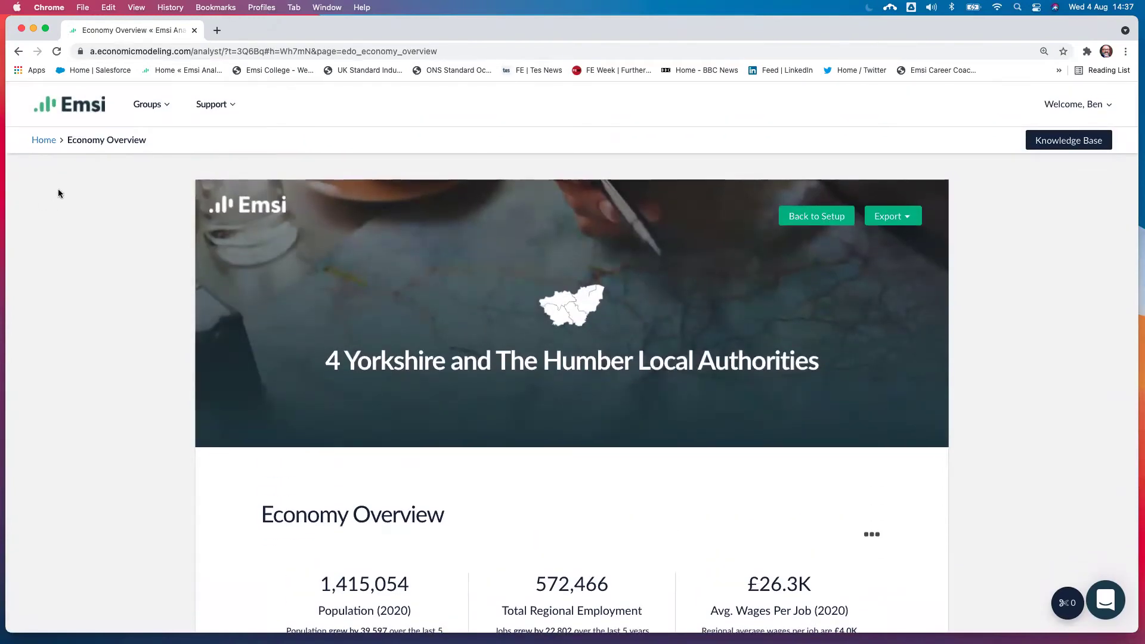
# Step: Open the Test Health 1 occupation group and look through its occupations
pyautogui.click(43, 139)
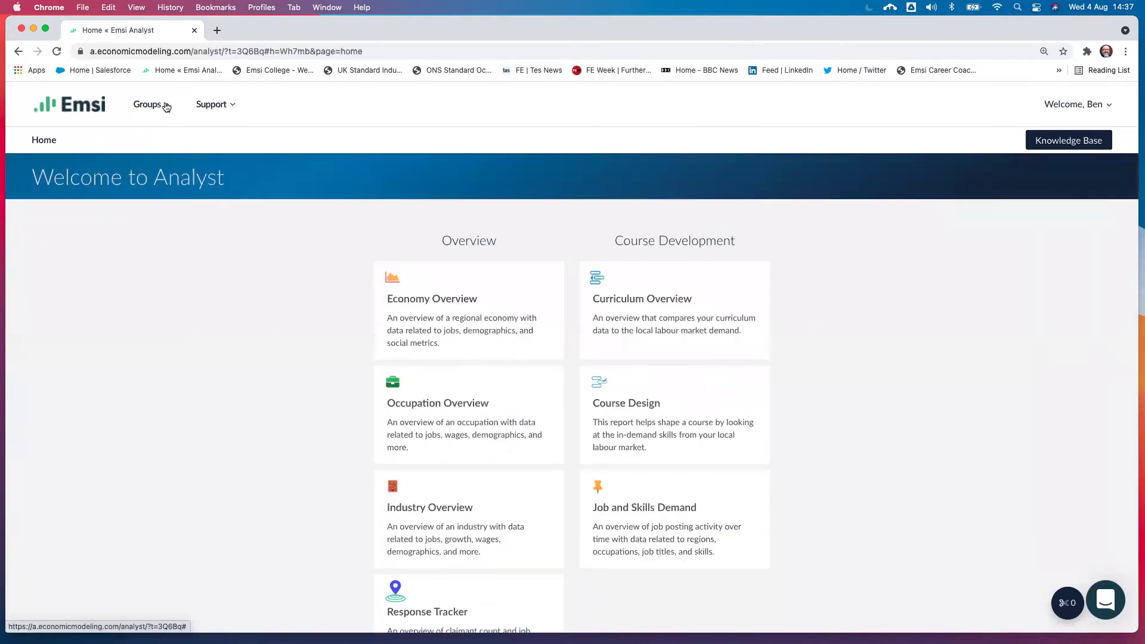
pyautogui.click(155, 105)
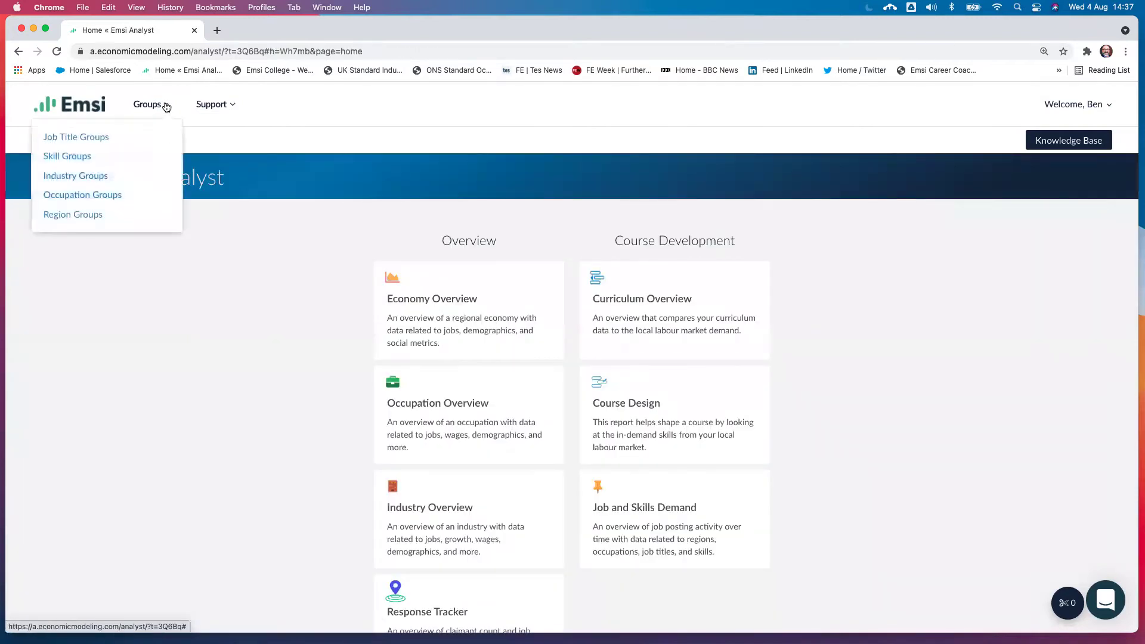
pyautogui.click(98, 201)
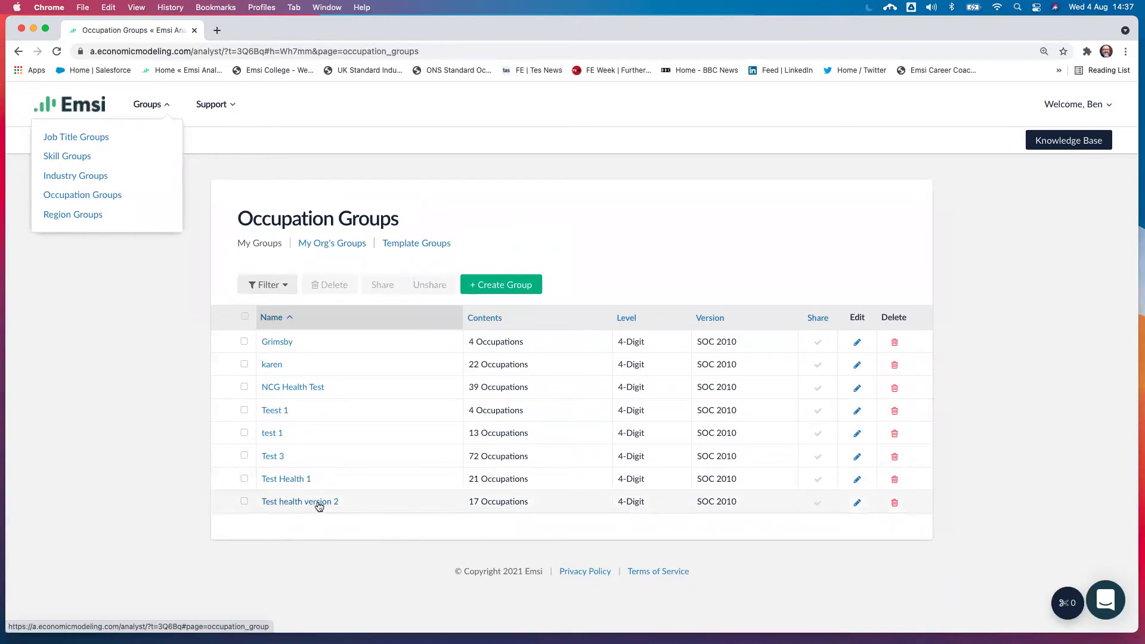
pyautogui.click(299, 479)
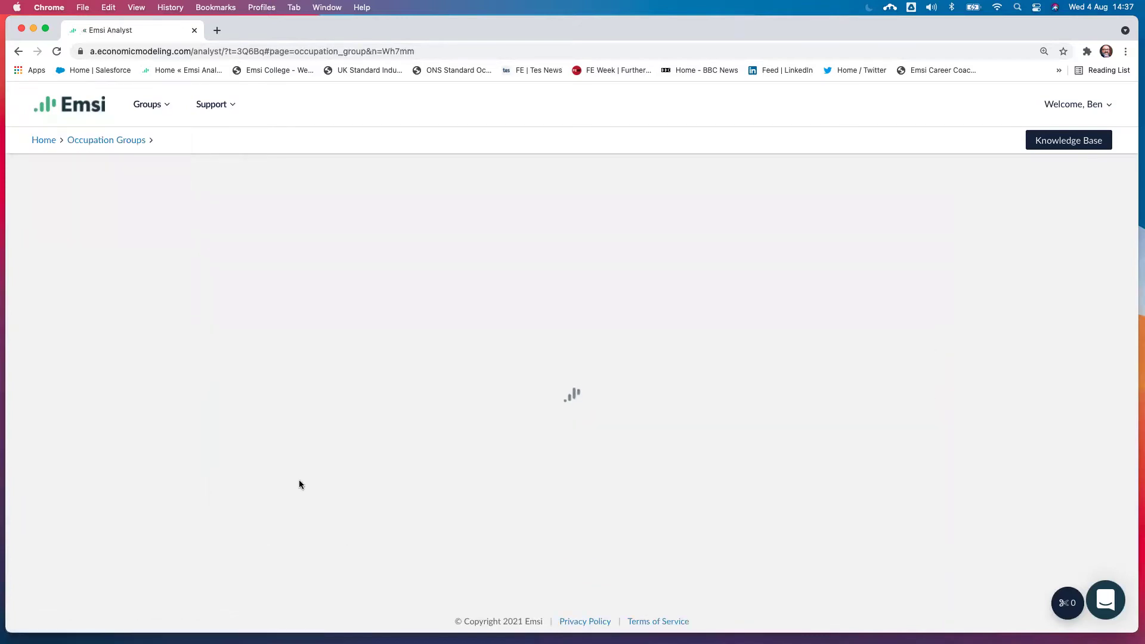
pyautogui.scroll(-3, 467, 535)
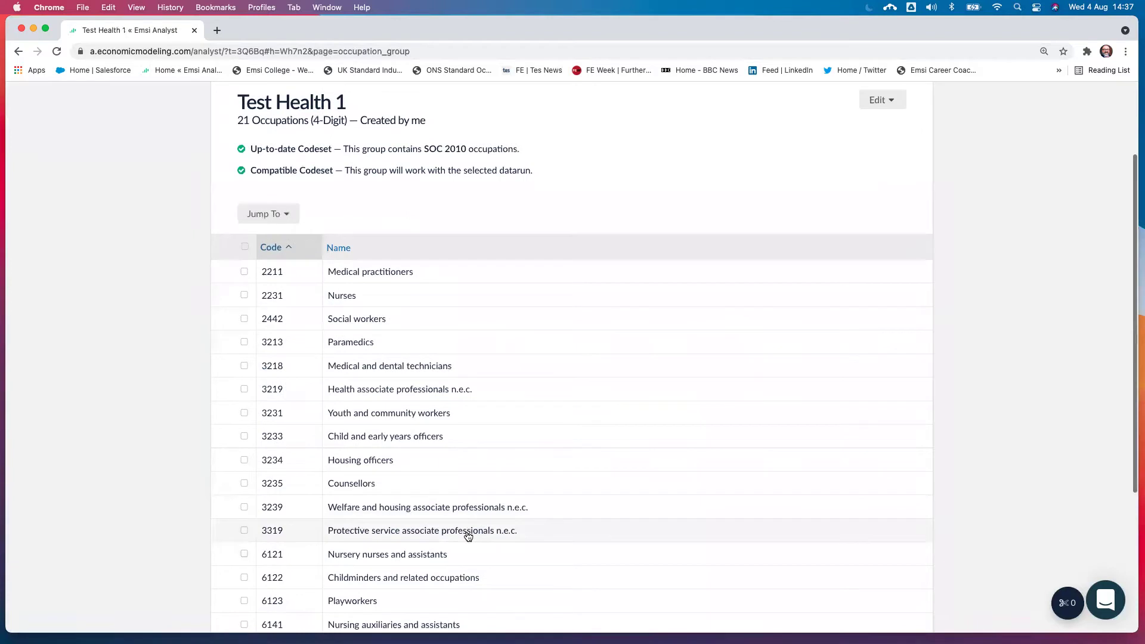
pyautogui.click(245, 248)
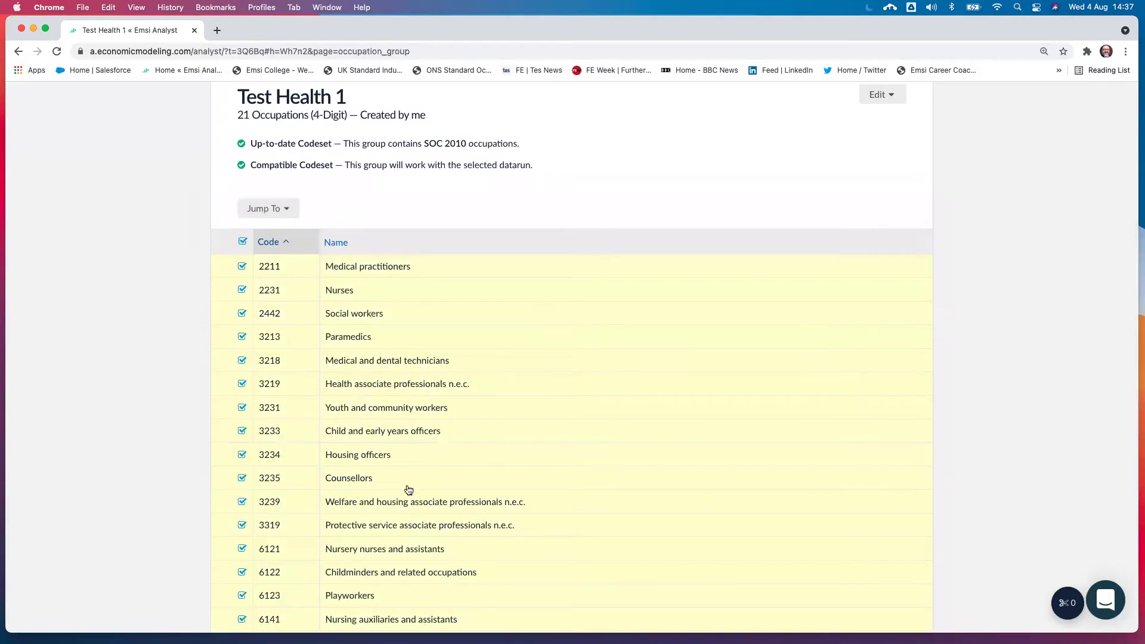
pyautogui.scroll(-3, 406, 487)
pyautogui.scroll(1, 408, 489)
pyautogui.scroll(3, 408, 489)
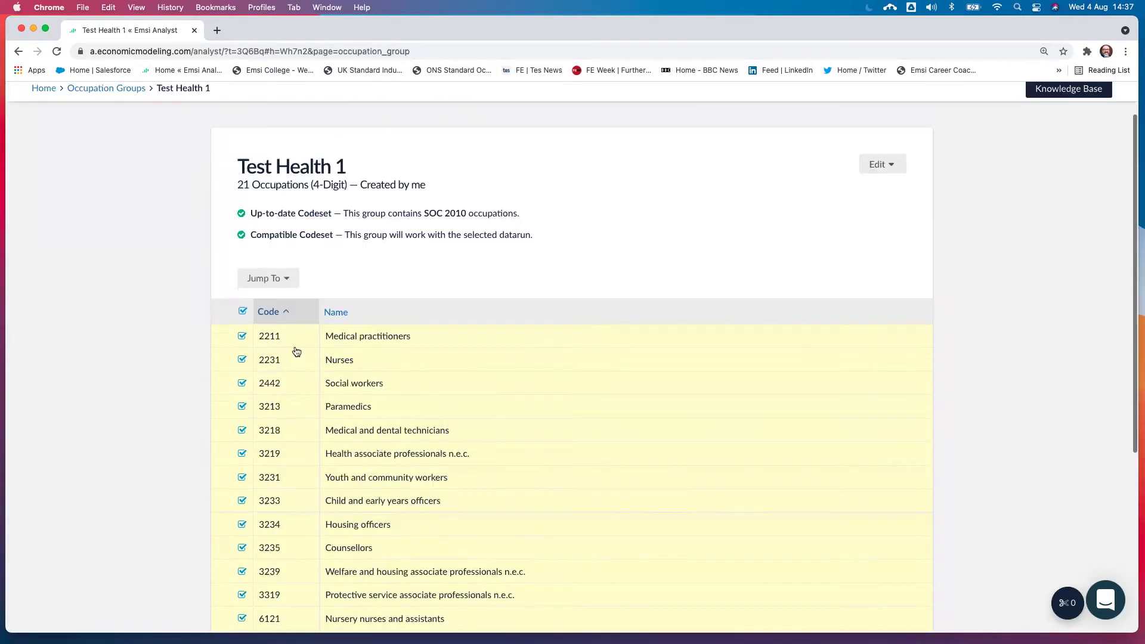
pyautogui.click(244, 310)
# Step: Select Nurses, Paramedics, Medical and dental technicians, Health associate professionals n.e.c. and Ambulance staff (excluding paramedics) in the Test Health 1 group
pyautogui.scroll(-1, 451, 487)
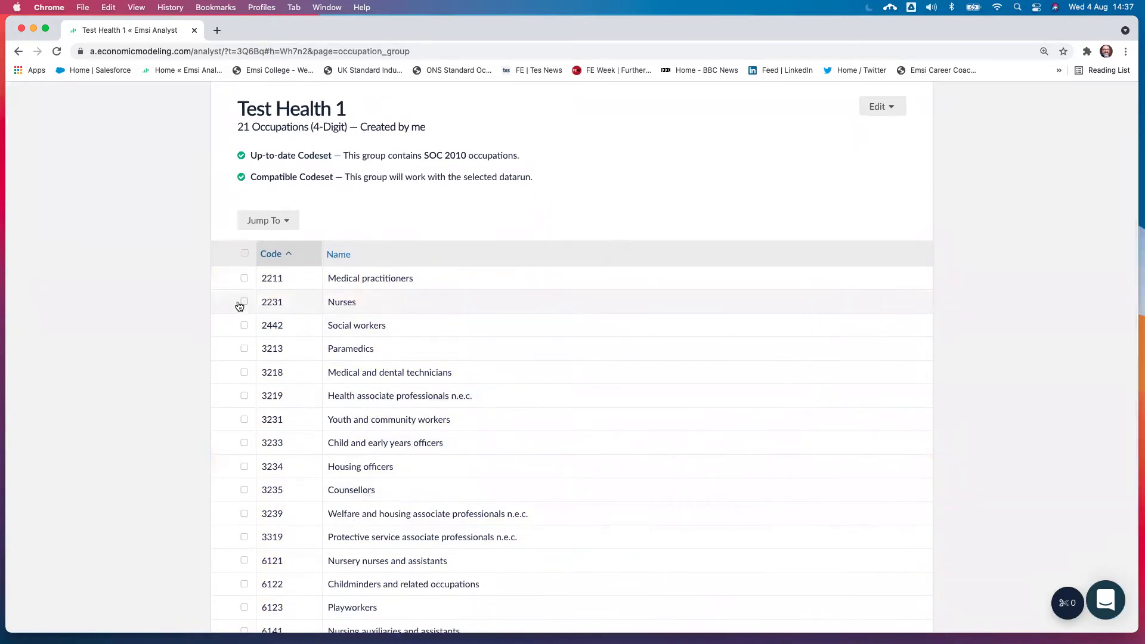
pyautogui.click(243, 326)
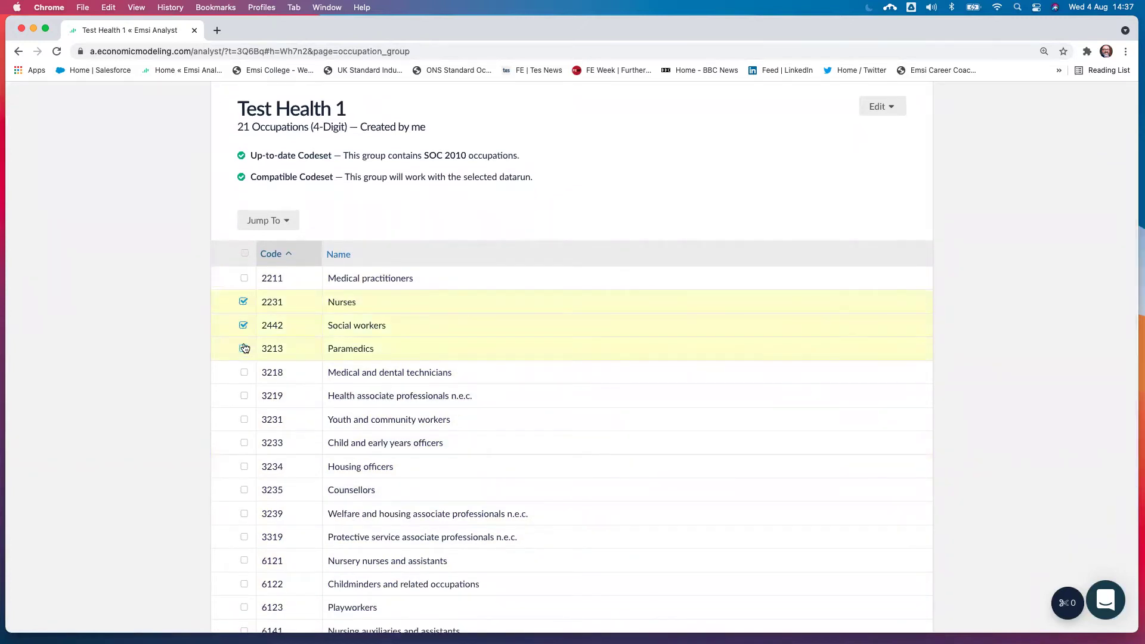
pyautogui.click(243, 325)
pyautogui.scroll(-1, 393, 432)
pyautogui.click(242, 319)
pyautogui.click(242, 341)
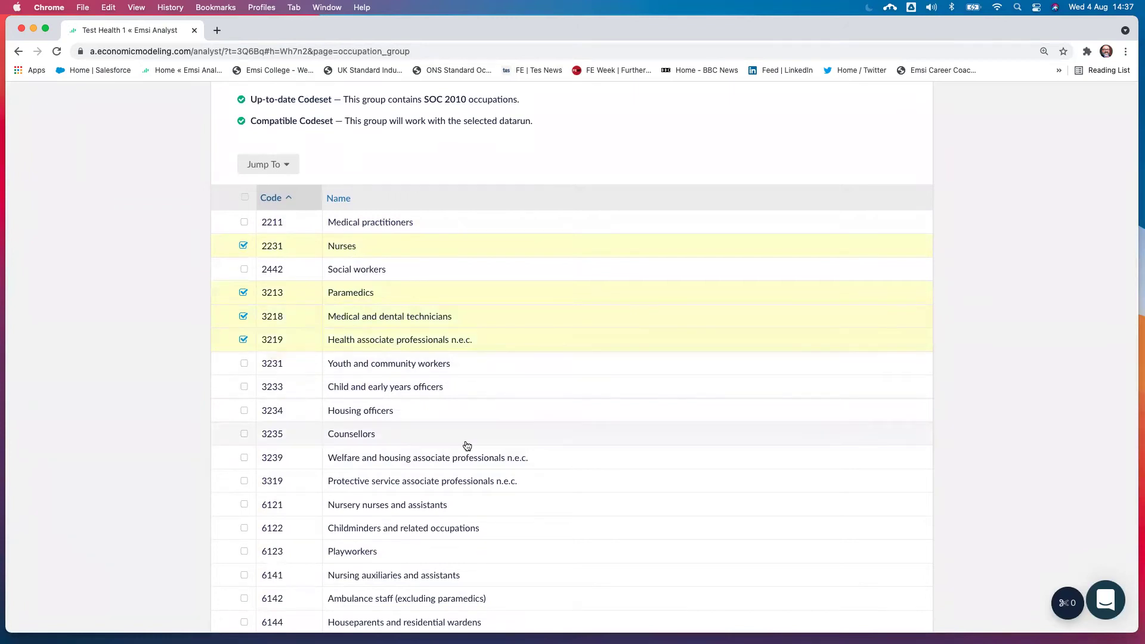
pyautogui.scroll(-2, 462, 442)
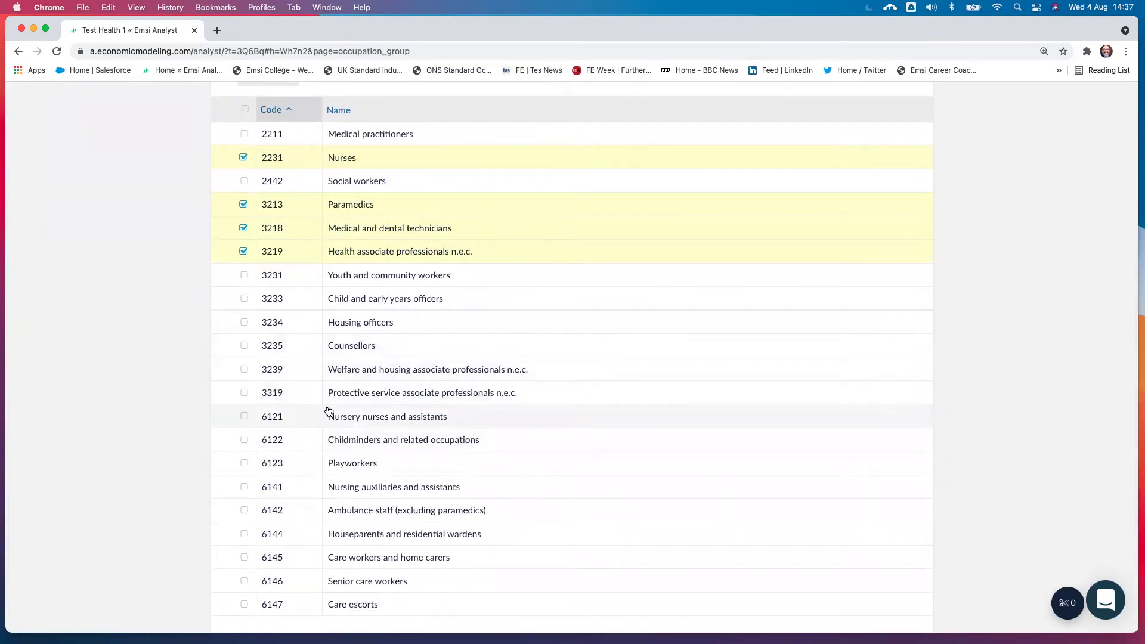
pyautogui.scroll(-1, 404, 510)
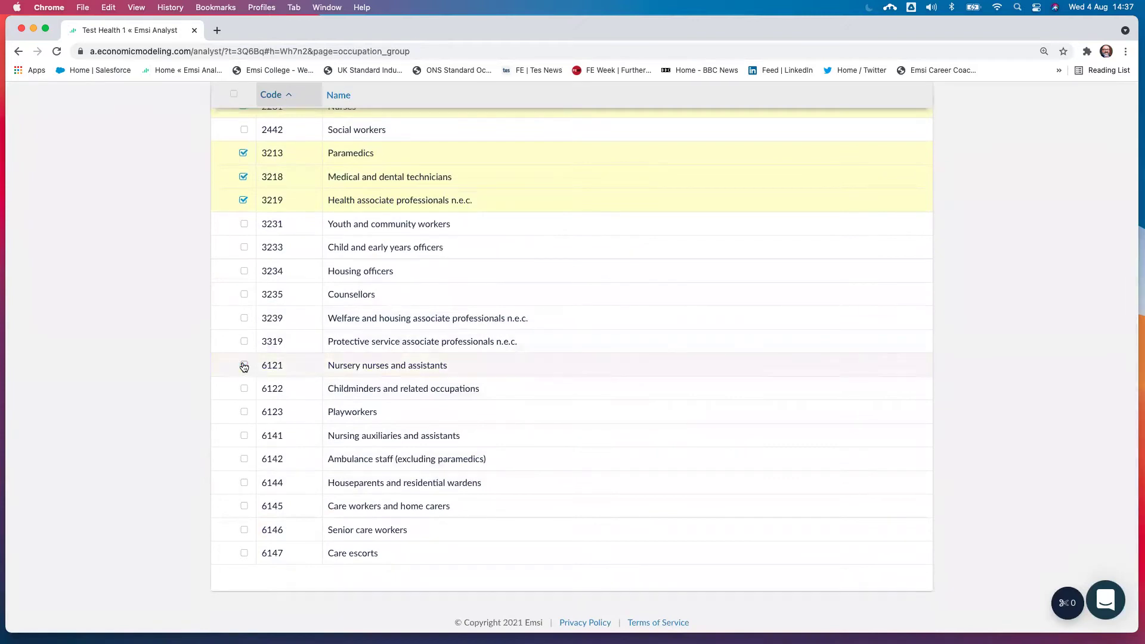
pyautogui.click(244, 459)
# Step: Run the Job and Skills Demand report for the selected health occupations
pyautogui.scroll(1, 443, 482)
pyautogui.scroll(5, 443, 482)
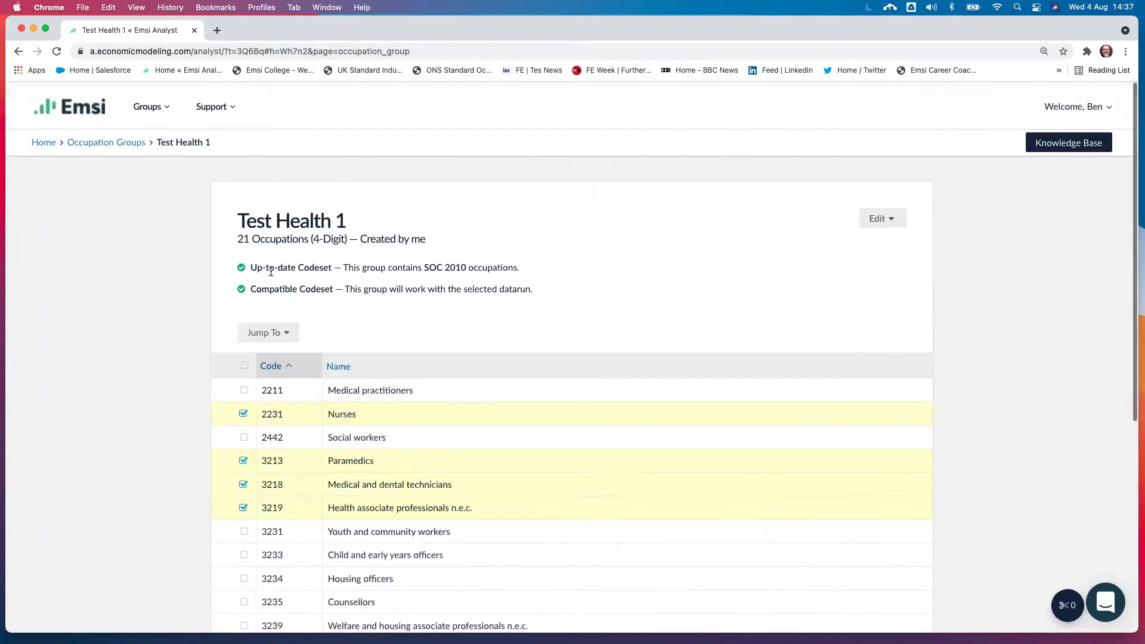
pyautogui.click(276, 331)
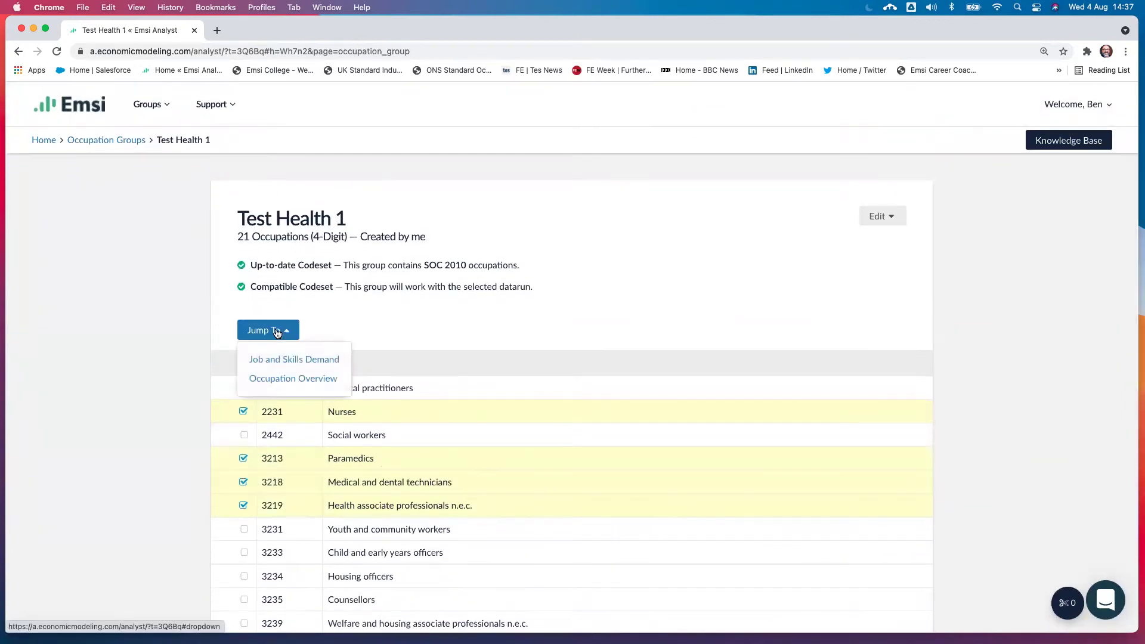
pyautogui.click(303, 360)
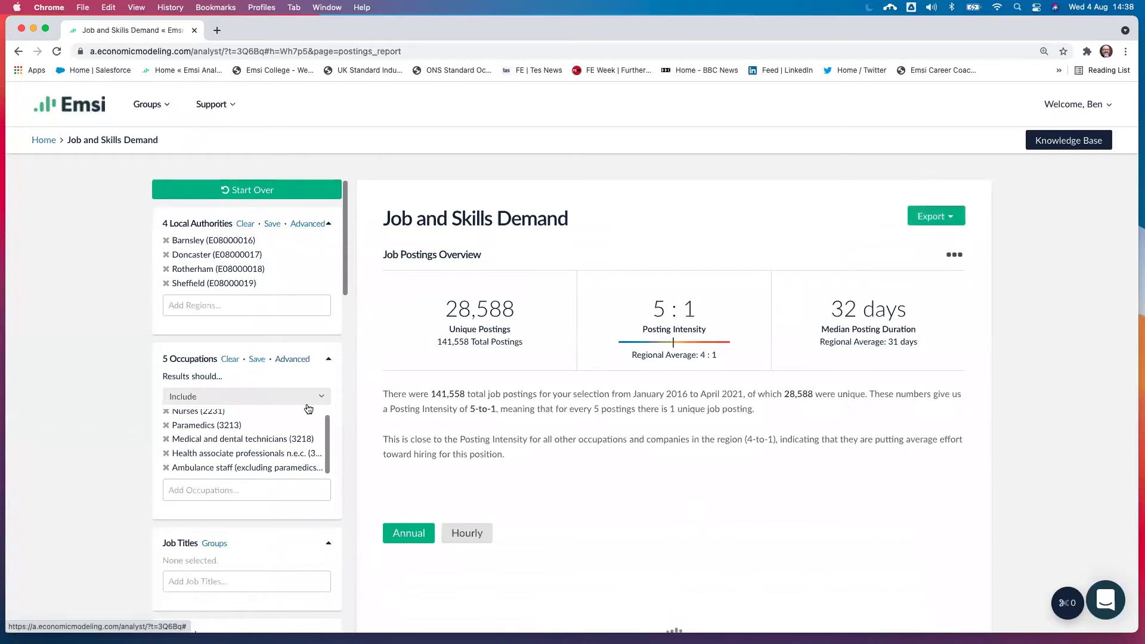
# Step: Save the report's five selected occupations as an occupation group named Health version 3 with the description Health occs only
pyautogui.scroll(1, 267, 436)
pyautogui.scroll(-3, 732, 524)
pyautogui.scroll(-6, 732, 520)
pyautogui.scroll(10, 732, 512)
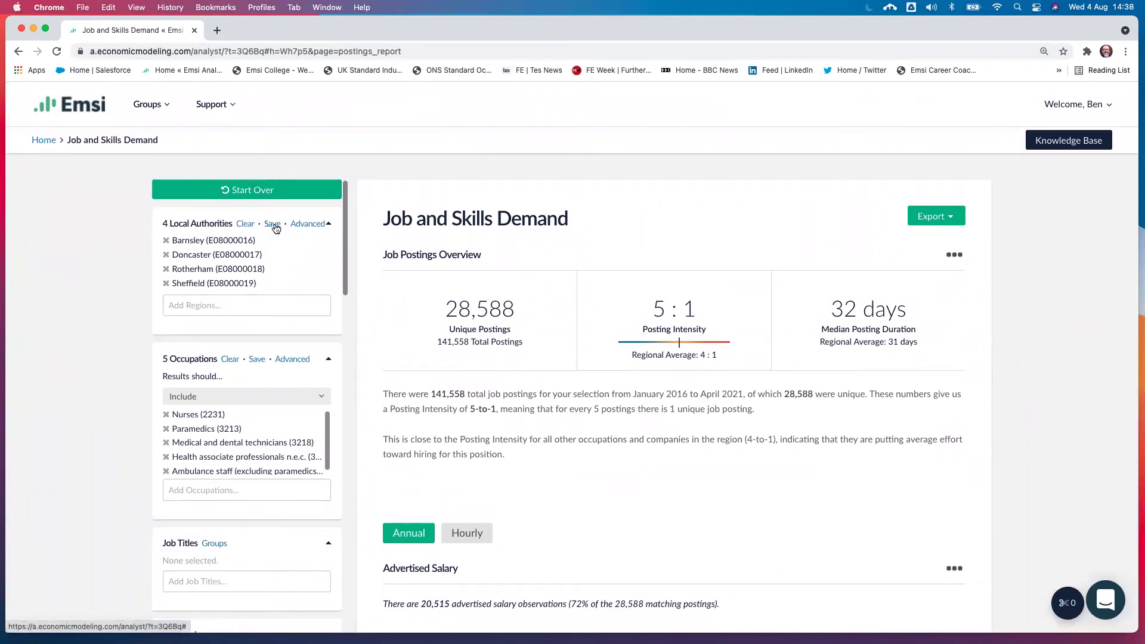
pyautogui.scroll(-1, 239, 440)
pyautogui.scroll(1, 238, 440)
pyautogui.click(258, 360)
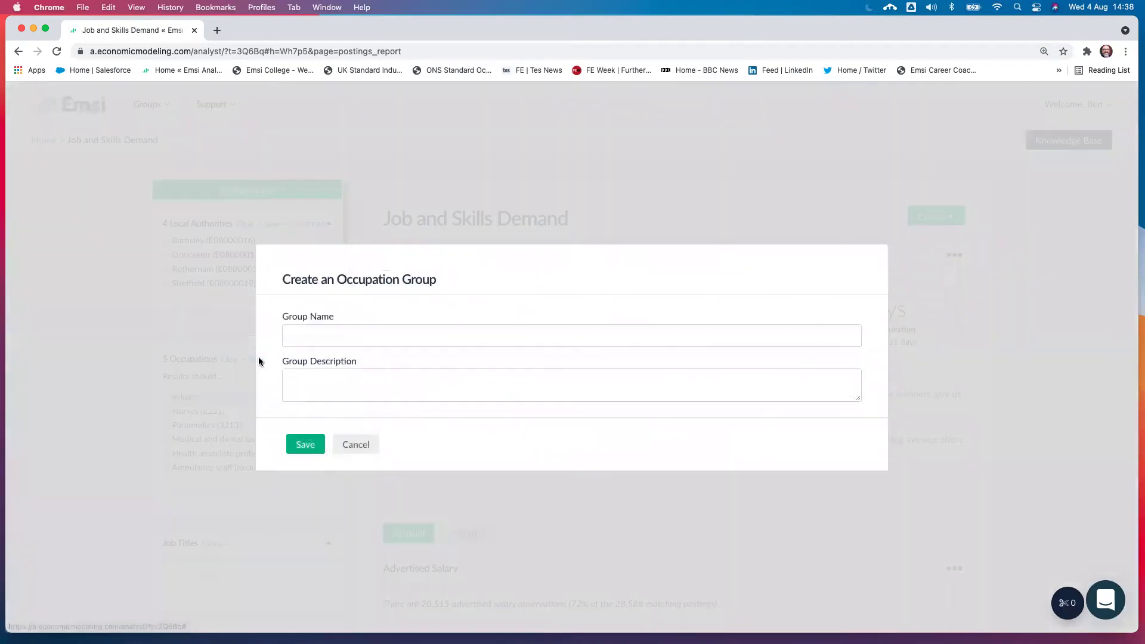
pyautogui.click(318, 333)
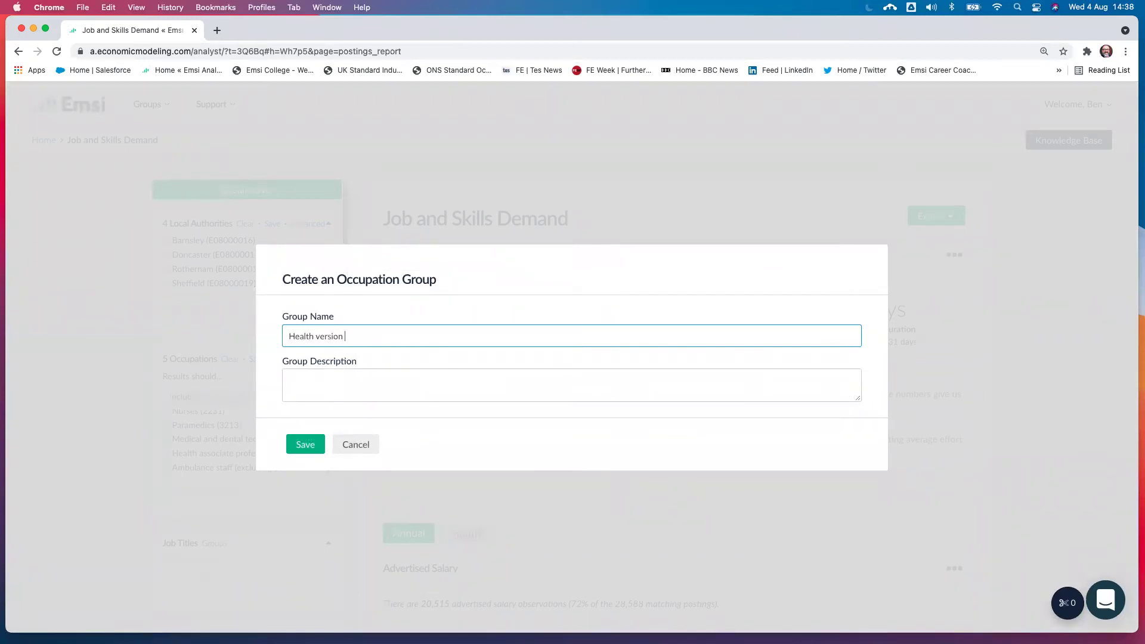
pyautogui.click(307, 380)
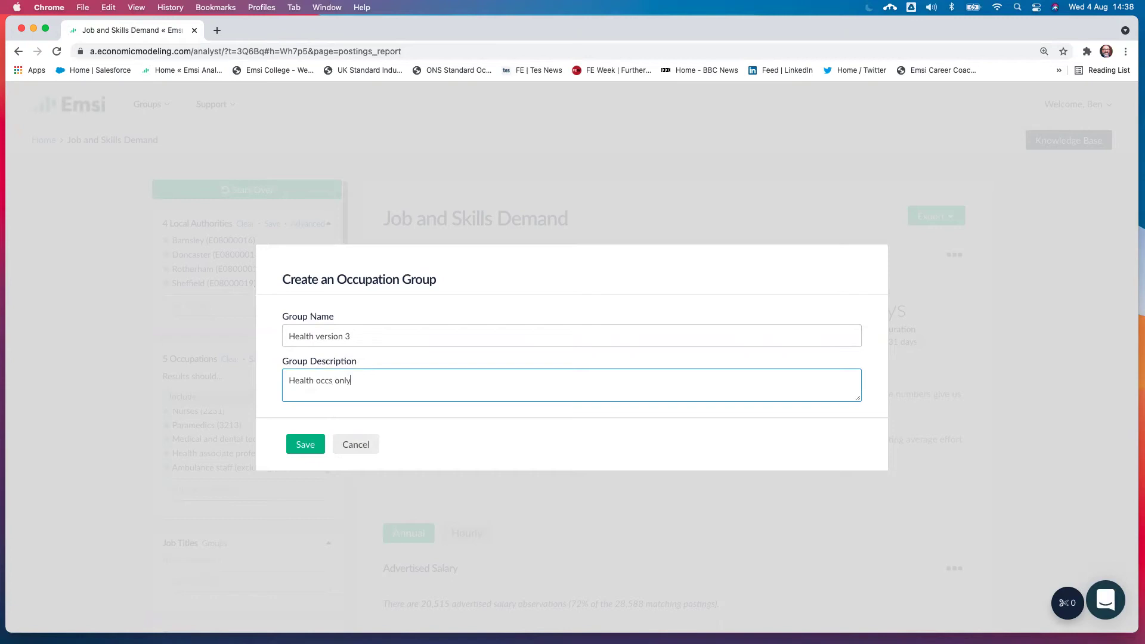
pyautogui.click(306, 446)
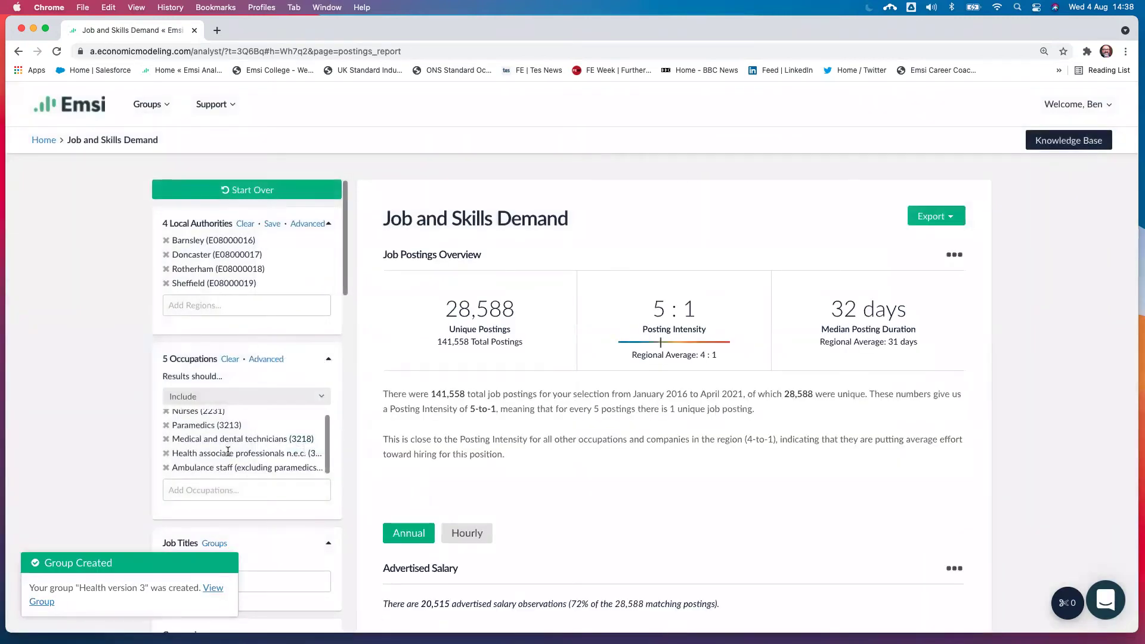
pyautogui.scroll(-1, 228, 455)
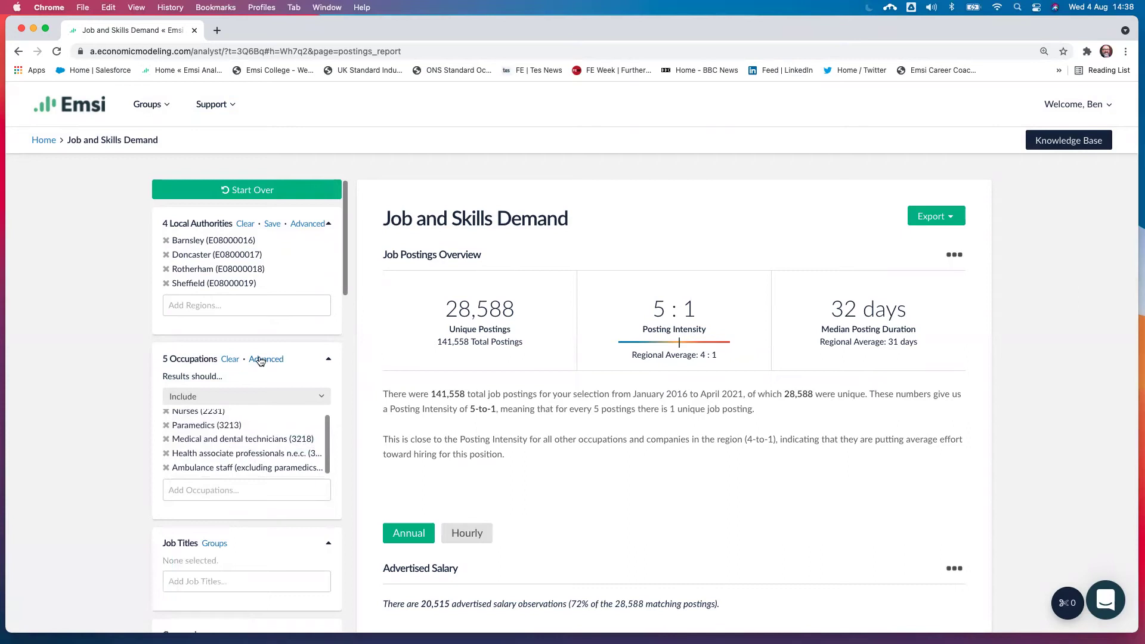
# Step: Start the Job and Skills Demand report over and look through the available region groups without choosing one
pyautogui.click(249, 191)
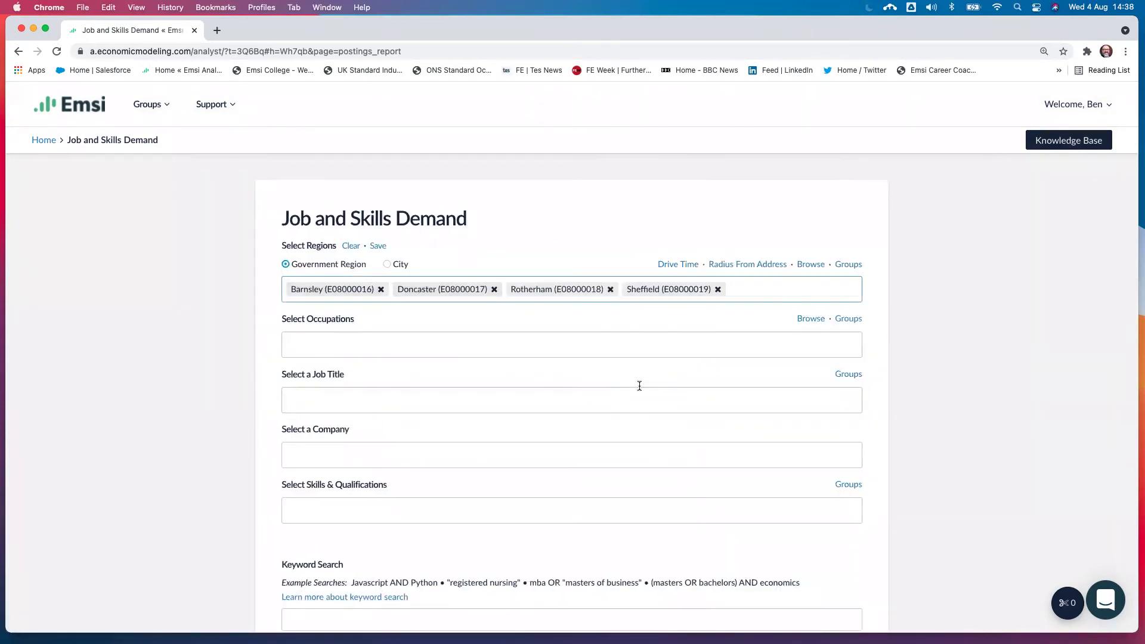
pyautogui.scroll(-2, 773, 444)
pyautogui.scroll(2, 774, 444)
pyautogui.click(848, 265)
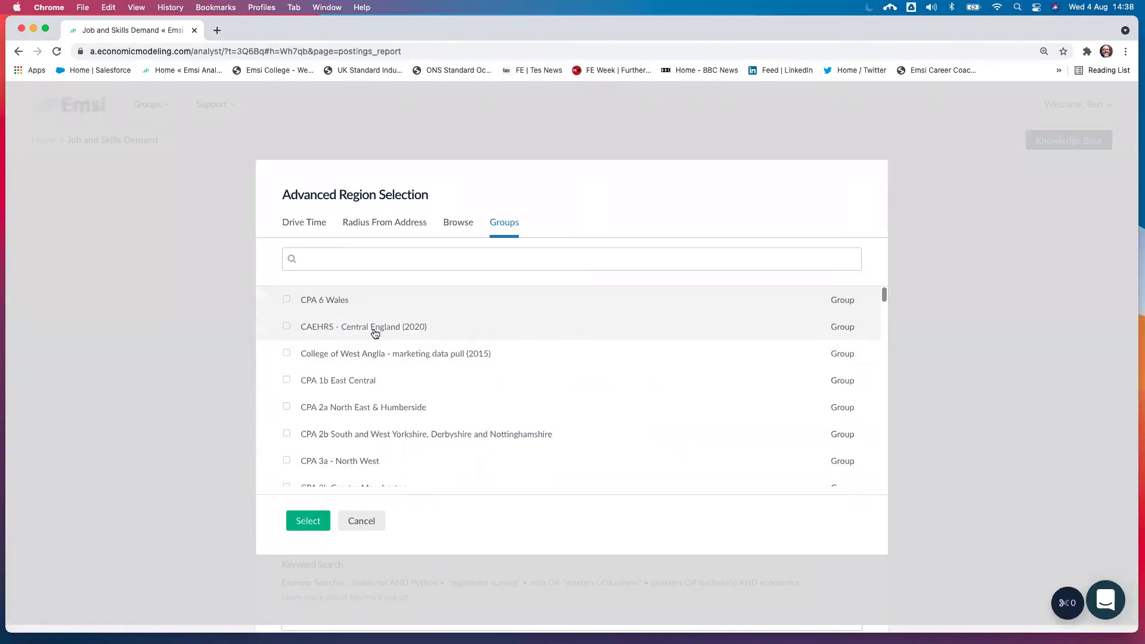
pyautogui.scroll(-3, 391, 425)
pyautogui.scroll(3, 390, 425)
pyautogui.click(358, 518)
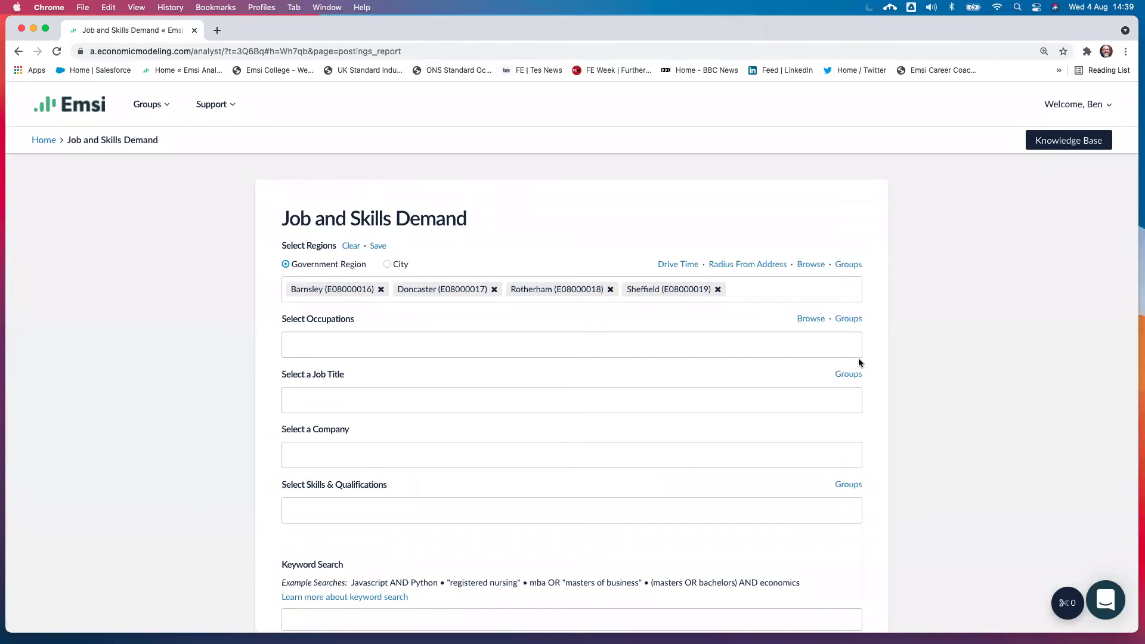
# Step: Browse the available occupation groups for the report, and close the list without selecting any
pyautogui.click(848, 318)
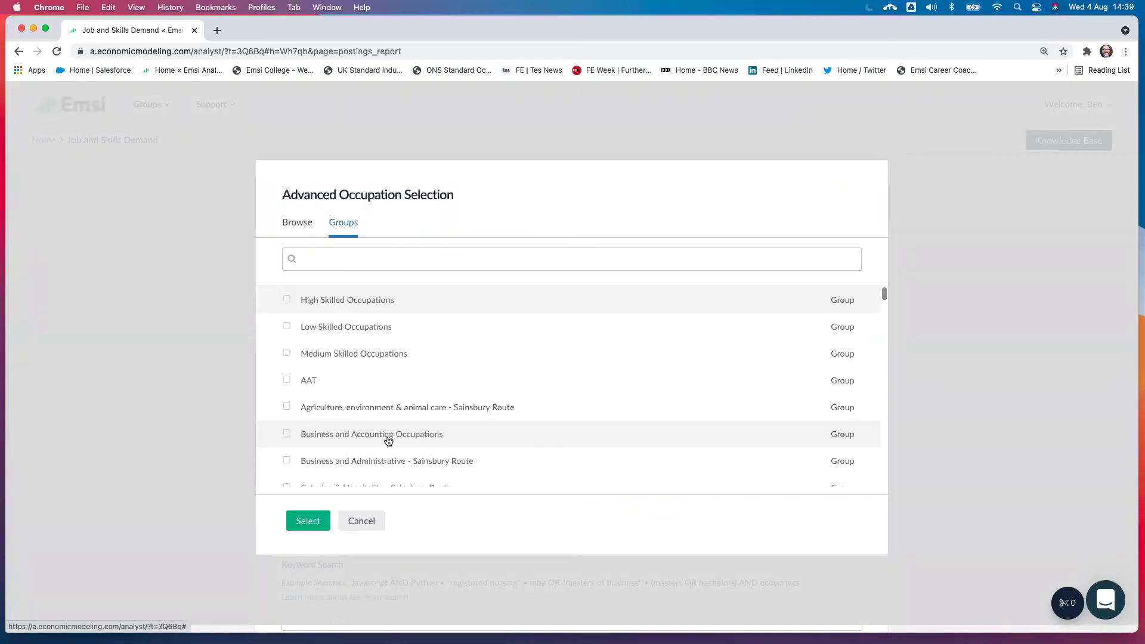
pyautogui.scroll(-10, 387, 440)
pyautogui.scroll(-10, 388, 440)
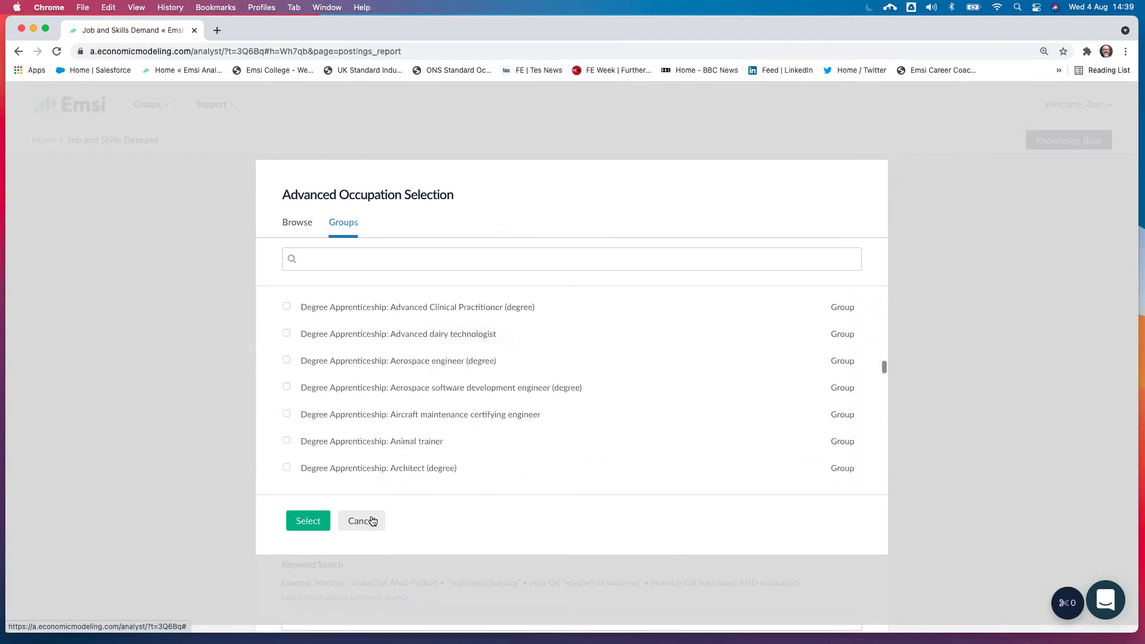
pyautogui.click(371, 516)
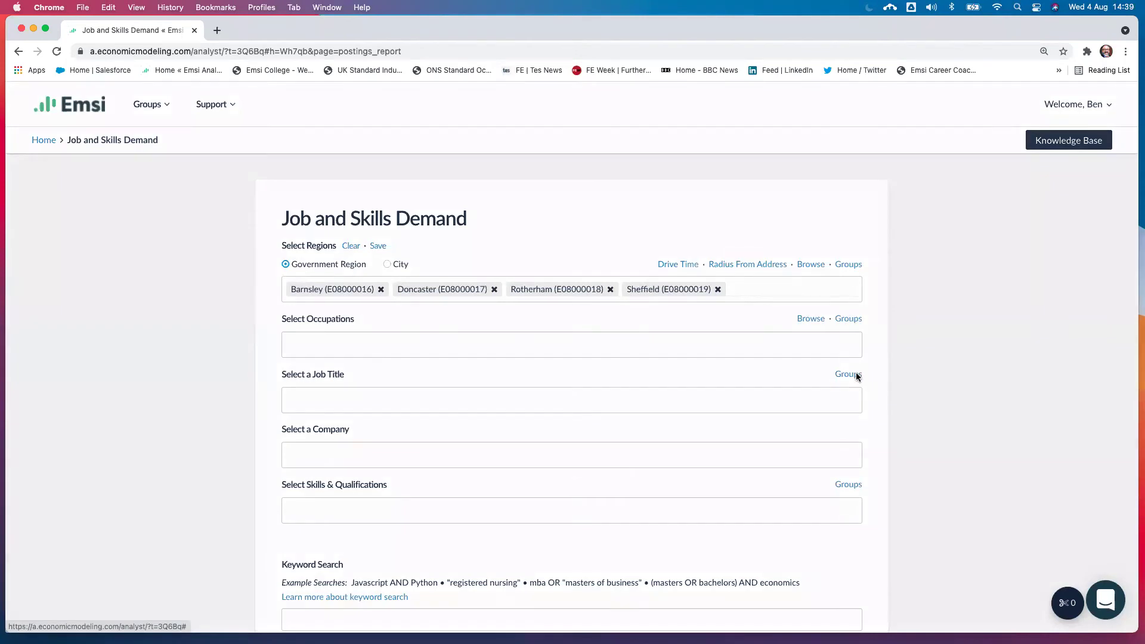
# Step: Look through the job title groups and add the Building group's job titles to the report
pyautogui.click(856, 374)
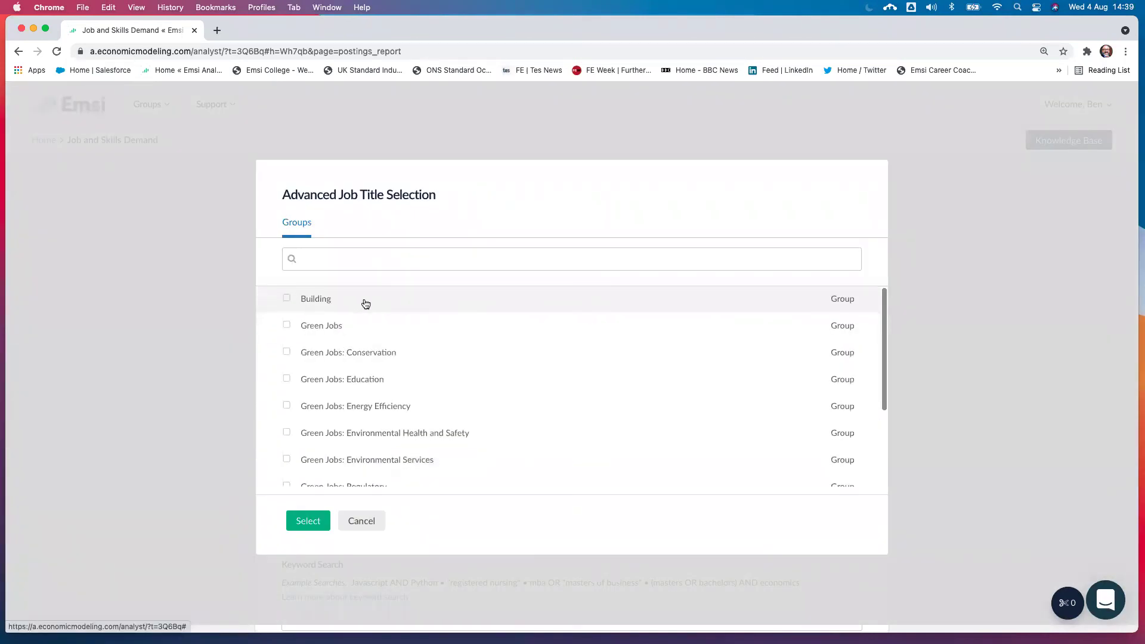
pyautogui.scroll(-5, 421, 487)
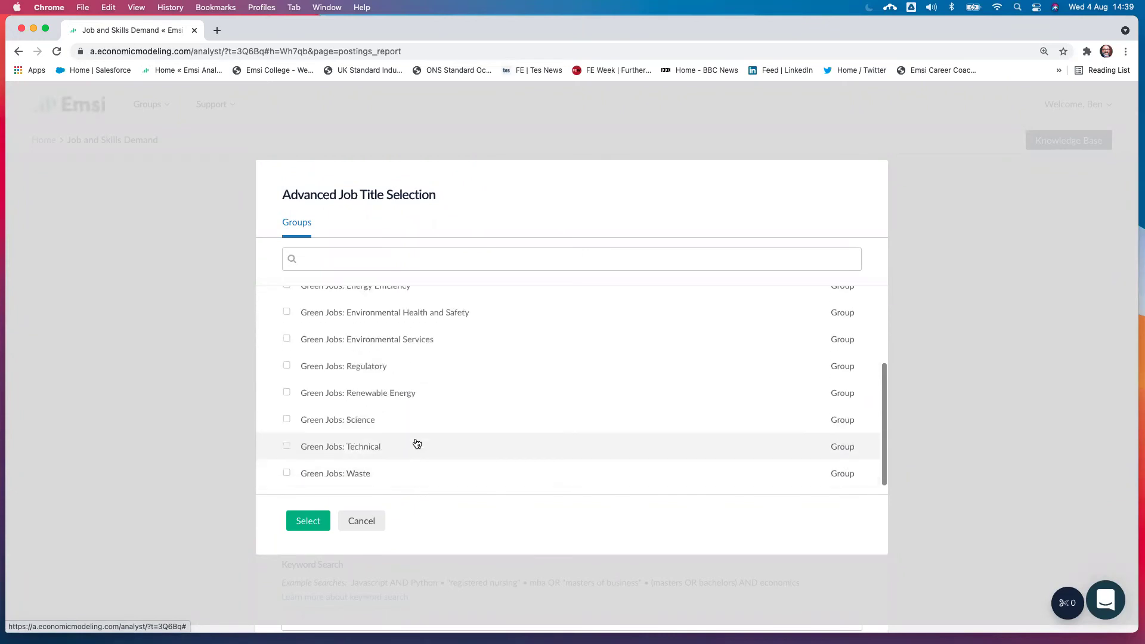
pyautogui.scroll(5, 417, 443)
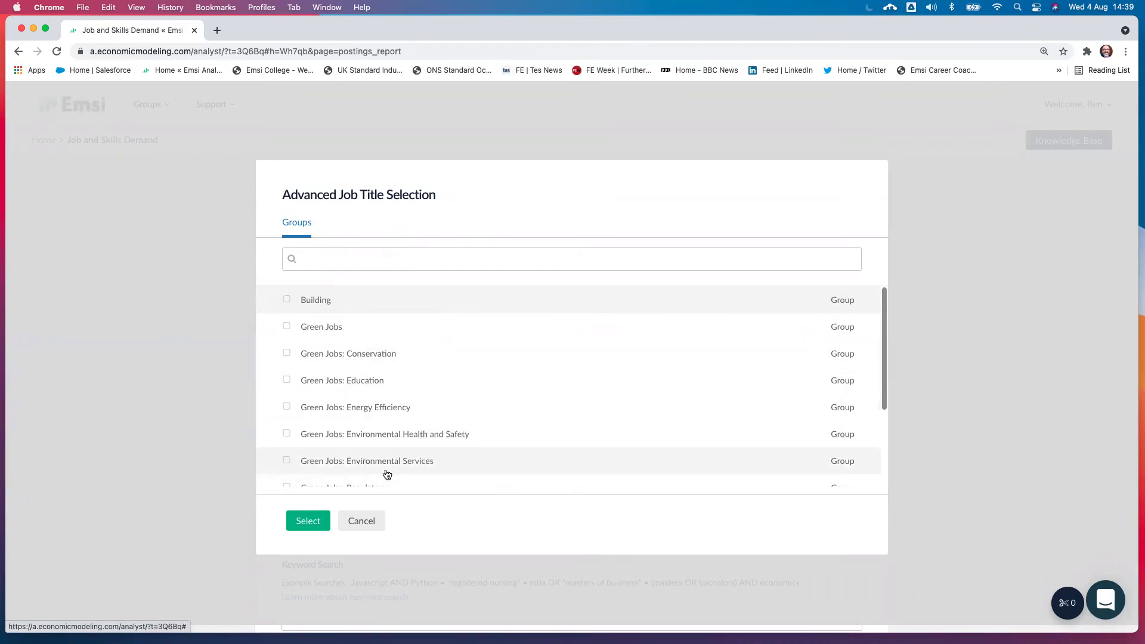
pyautogui.click(286, 299)
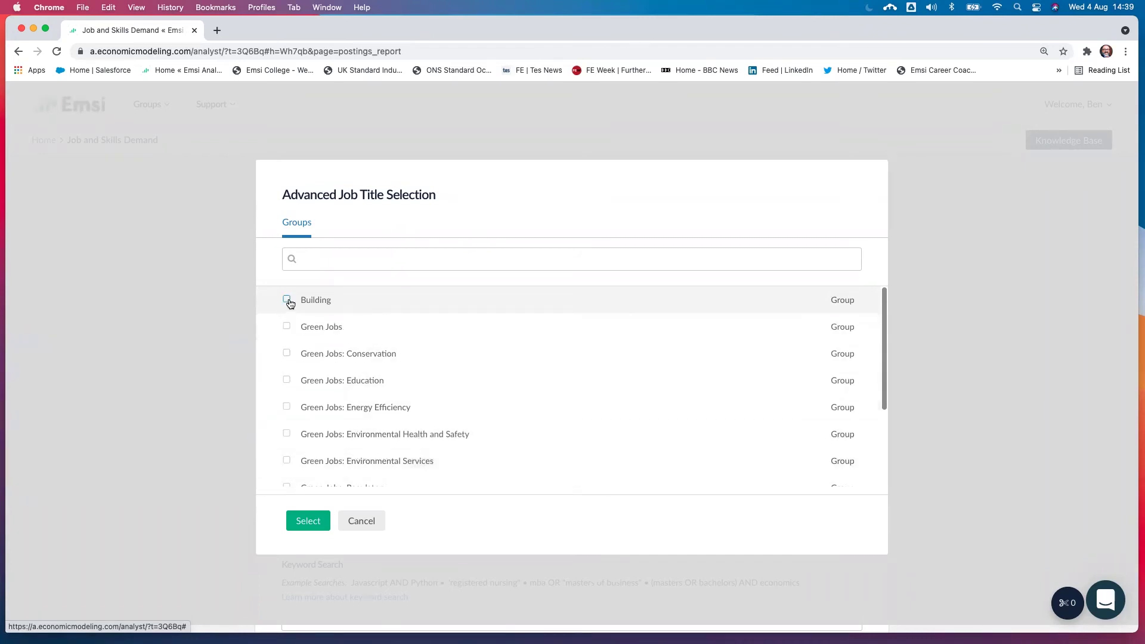
pyautogui.click(317, 522)
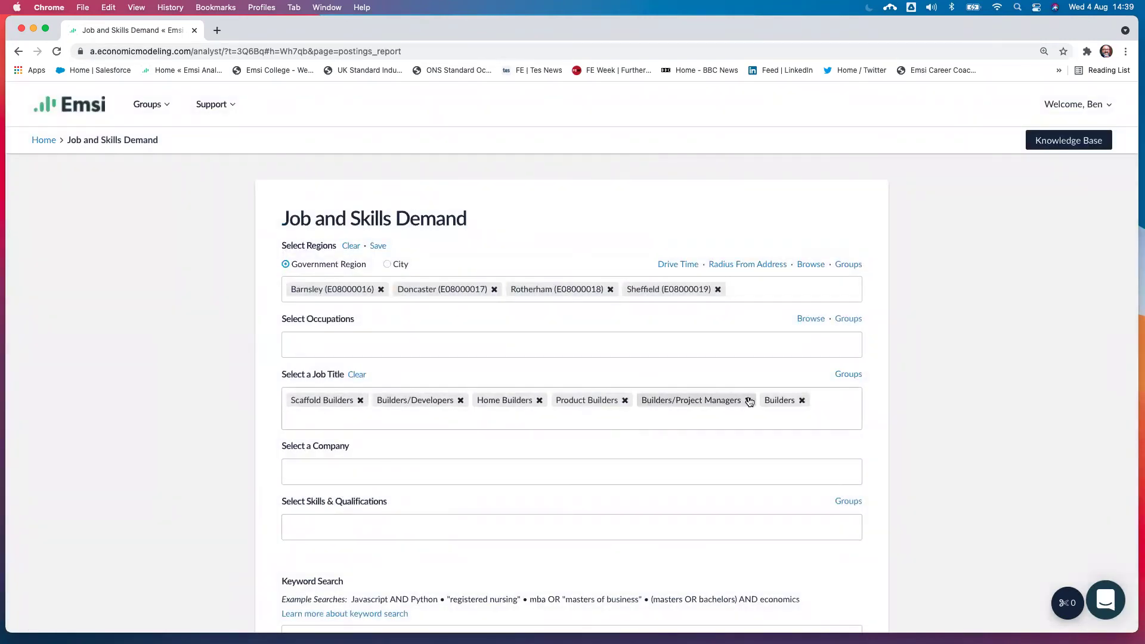
# Step: Run the Job and Skills Demand report for the four local authorities and the Building job titles, and skim the result
pyautogui.scroll(-4, 727, 481)
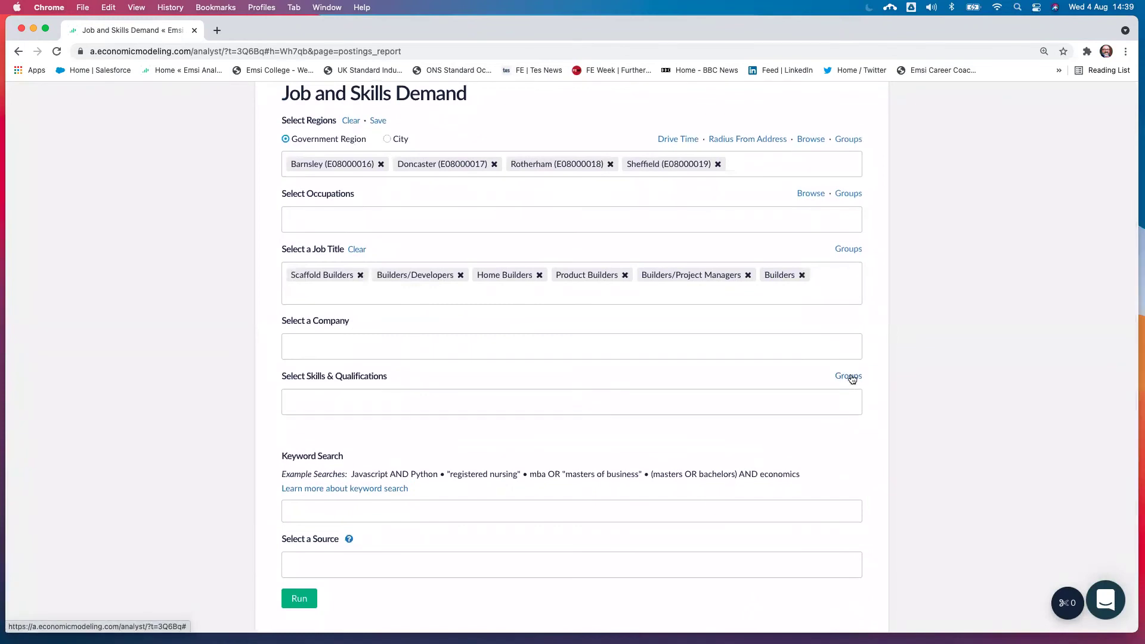
pyautogui.scroll(4, 678, 491)
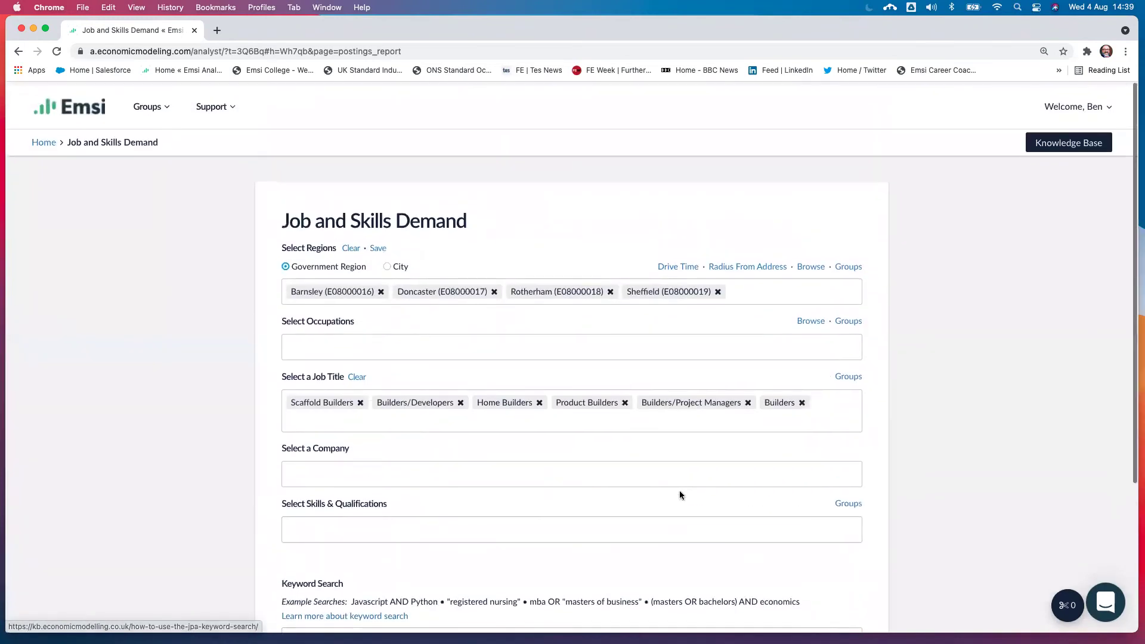
pyautogui.scroll(-6, 371, 567)
pyautogui.click(310, 524)
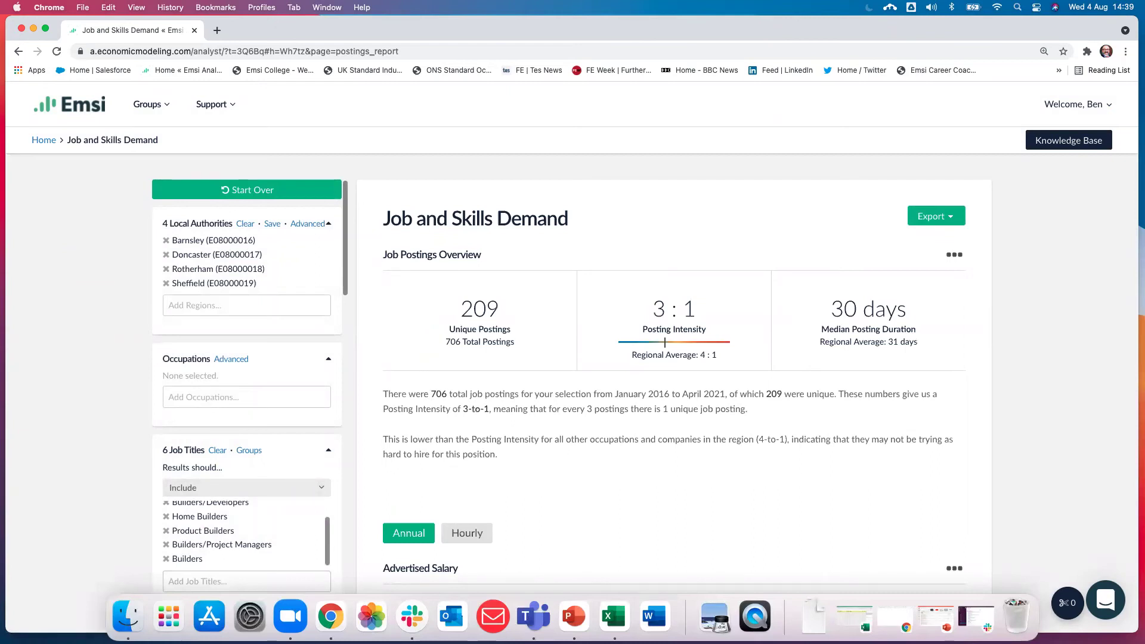
pyautogui.scroll(-3, 575, 457)
pyautogui.scroll(3, 574, 458)
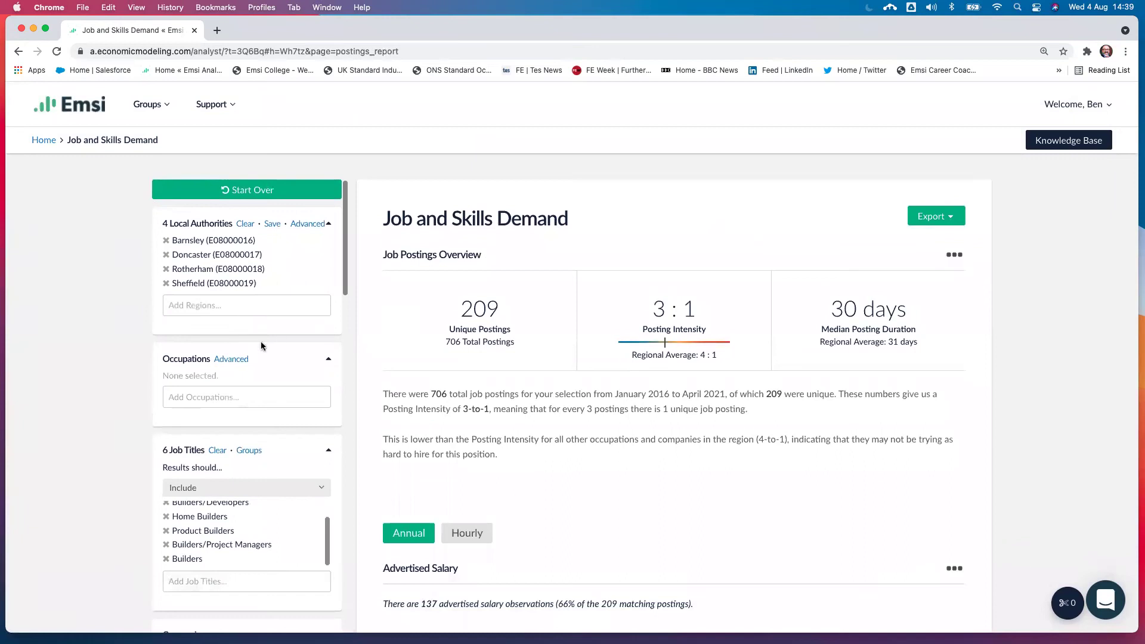
# Step: Return to the home page, open the organisation's shared industry groups and look through the list
pyautogui.click(44, 140)
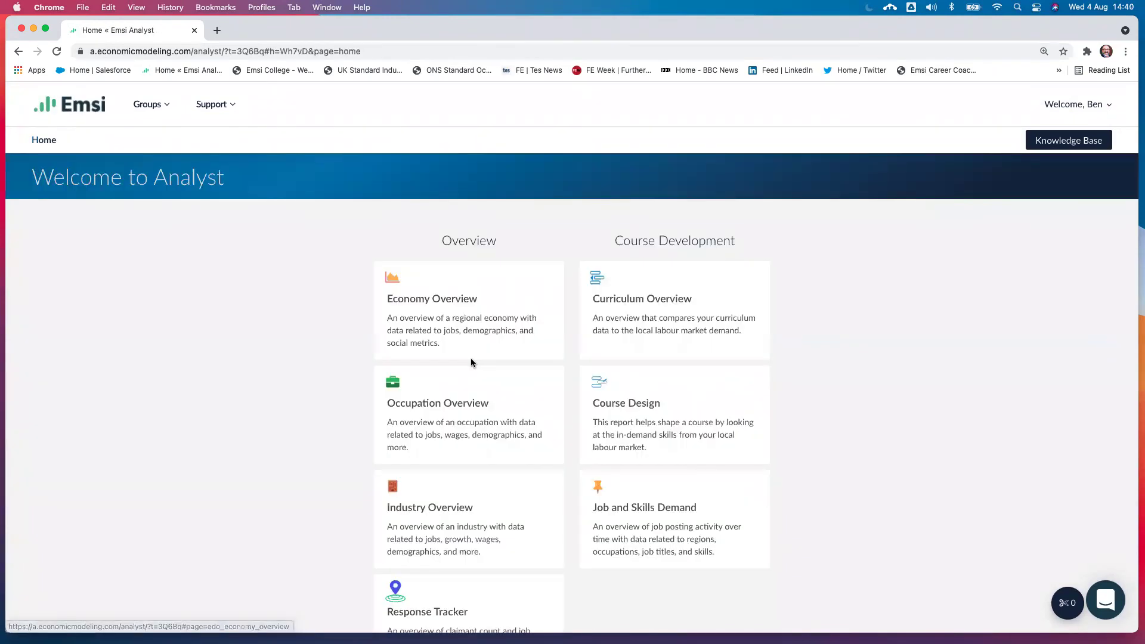
pyautogui.click(161, 106)
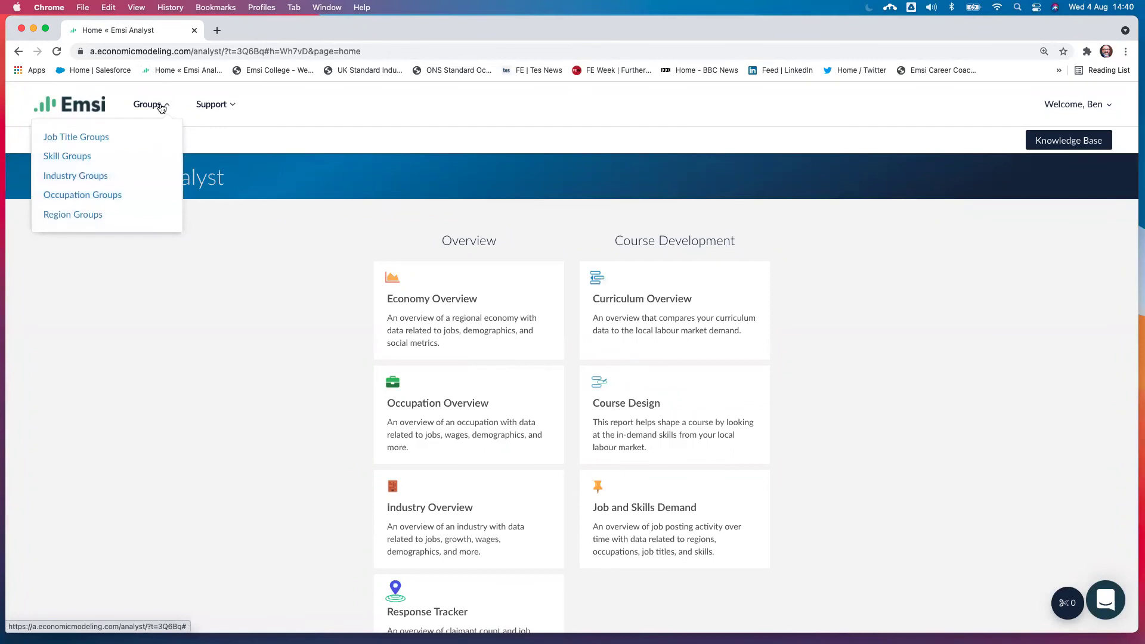
pyautogui.click(111, 177)
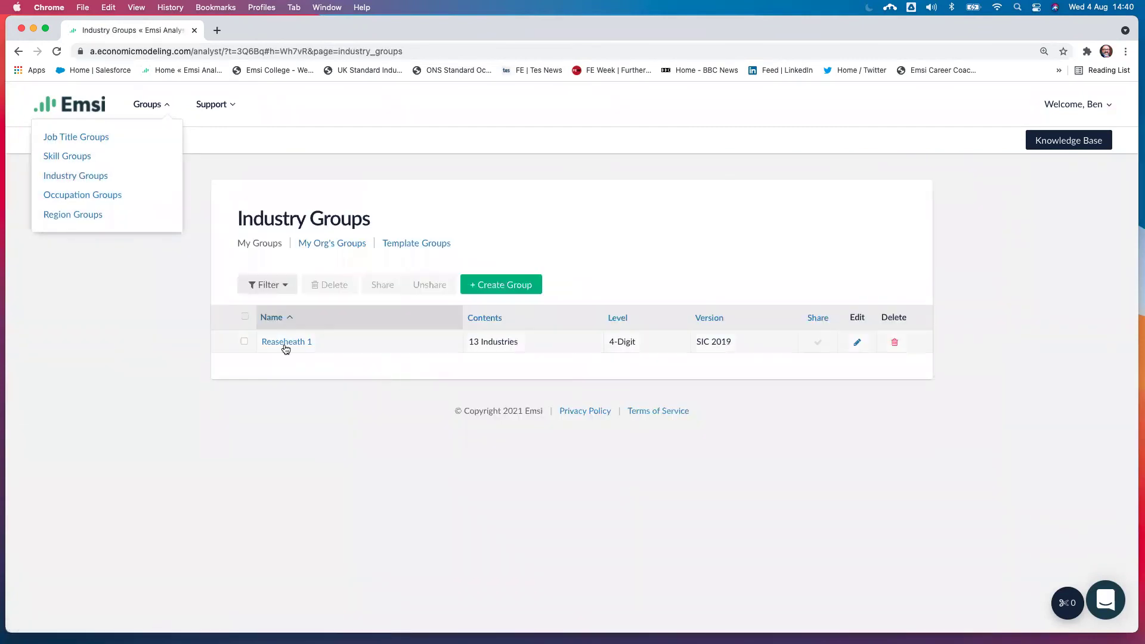
pyautogui.click(332, 243)
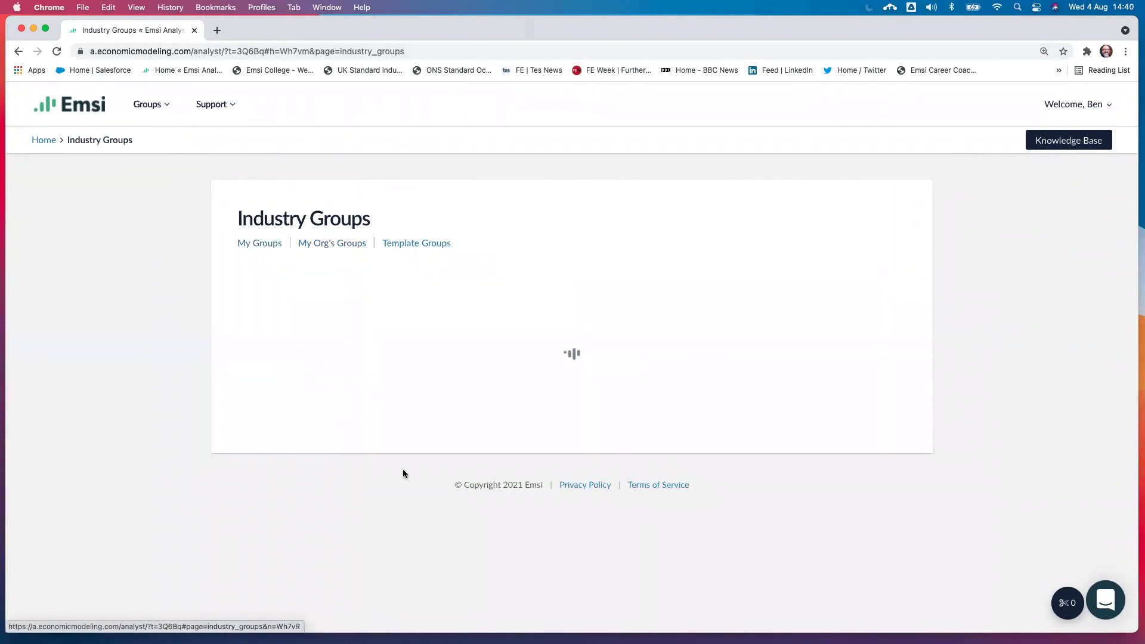
pyautogui.scroll(-5, 306, 492)
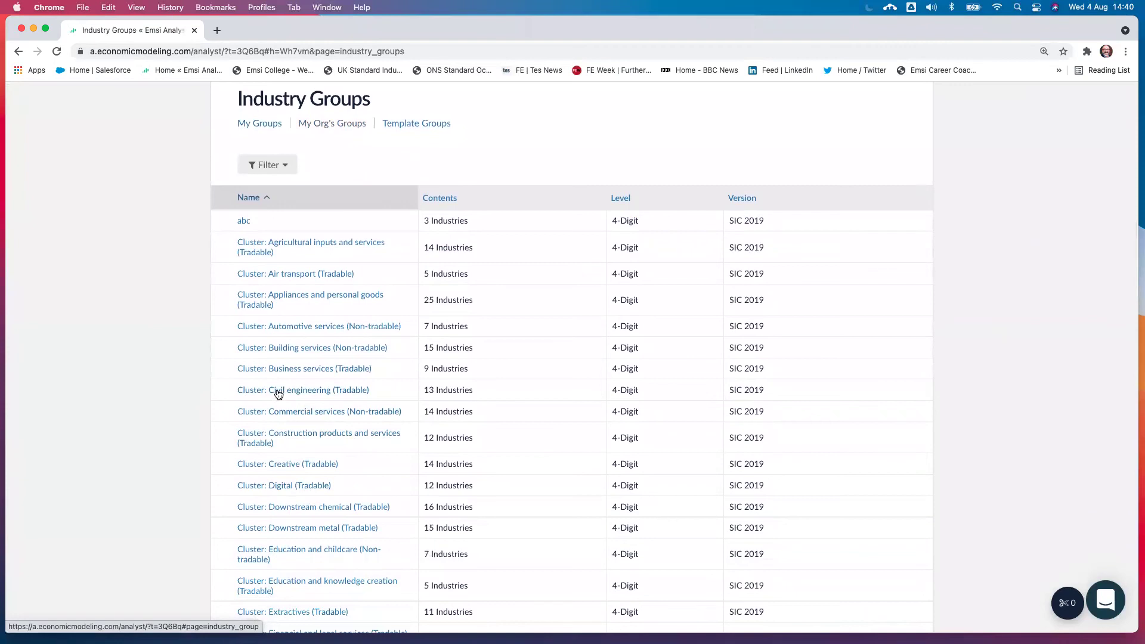
# Step: Open the Cluster: Civil engineering (Tradable) group, select all its industries and show which reports can be run from it
pyautogui.click(278, 391)
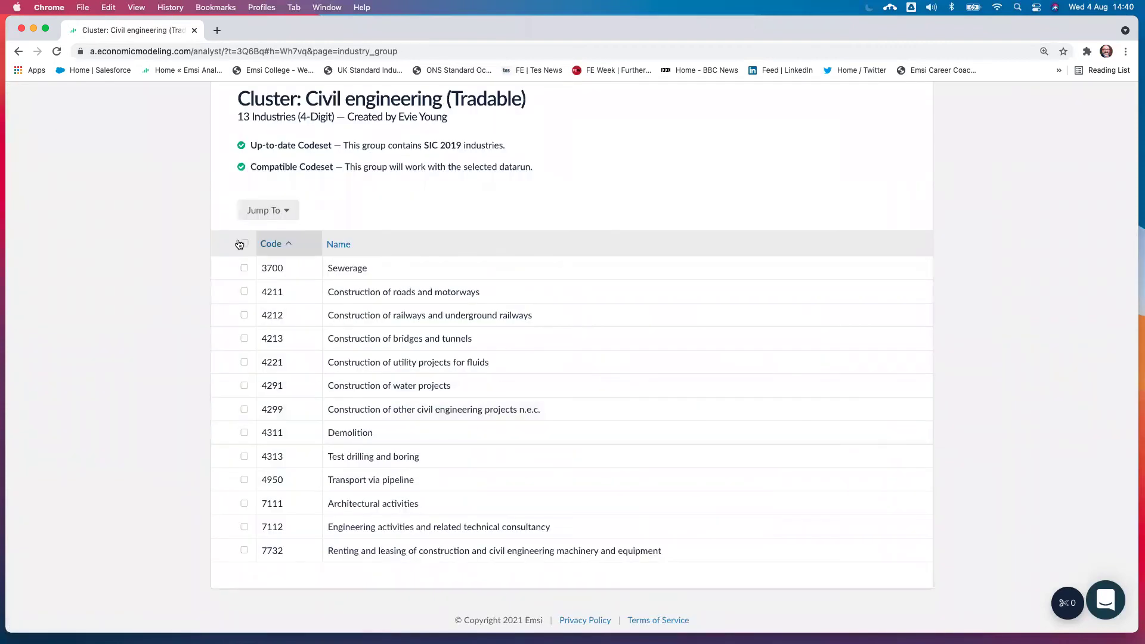
pyautogui.click(239, 244)
pyautogui.click(269, 211)
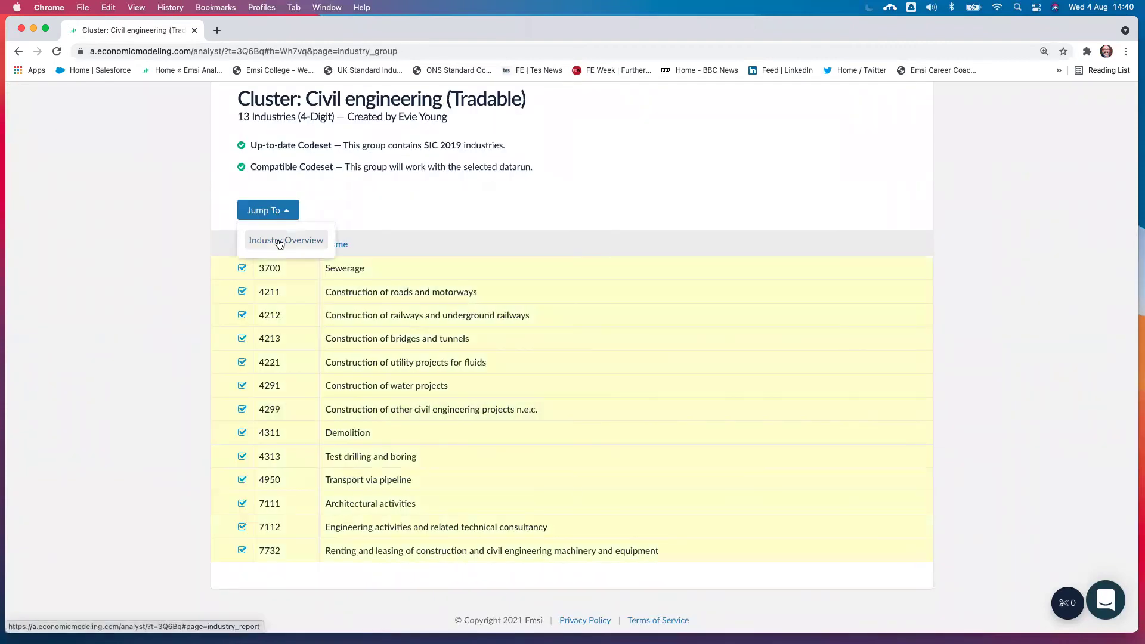
pyautogui.scroll(3, 385, 274)
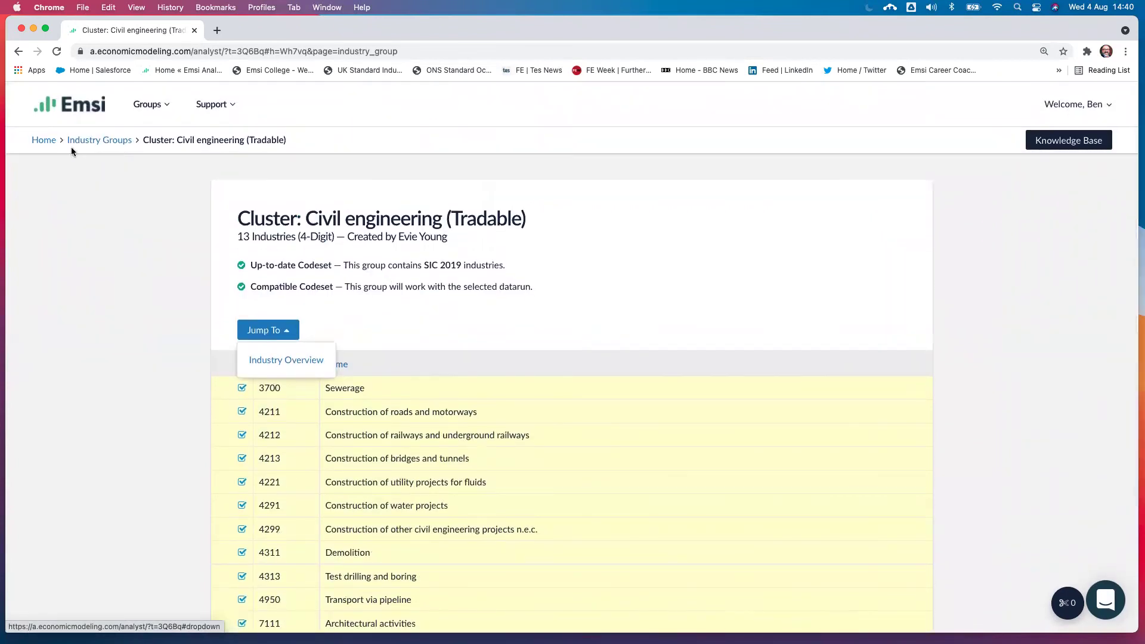
# Step: Go back to the Analyst home page and briefly show the list of group types
pyautogui.click(44, 141)
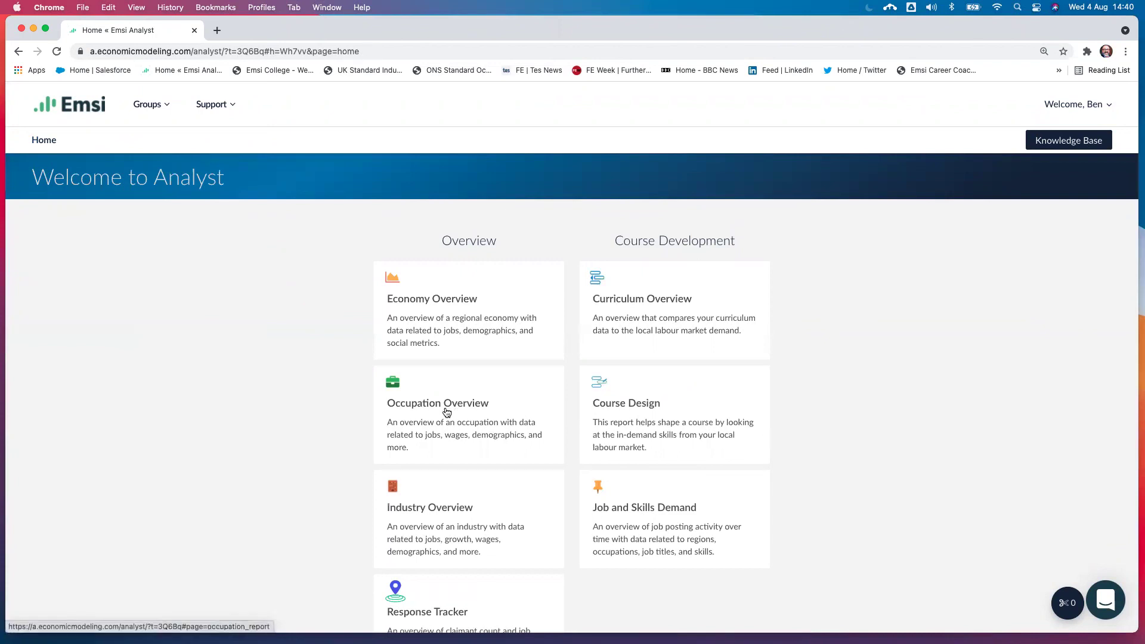
pyautogui.click(169, 105)
pyautogui.click(168, 108)
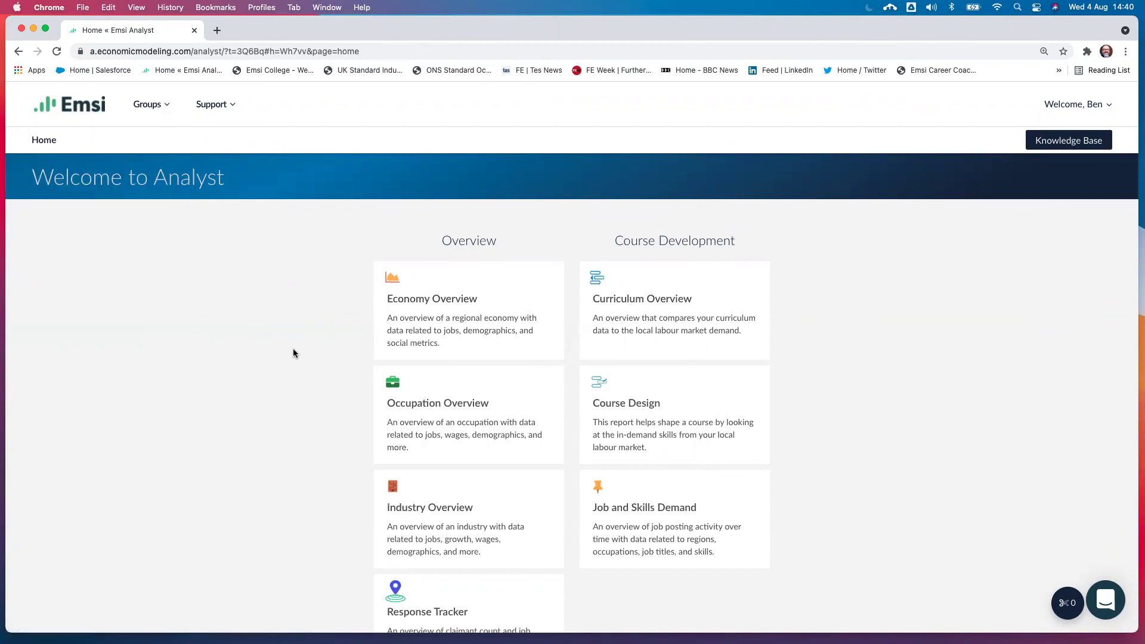